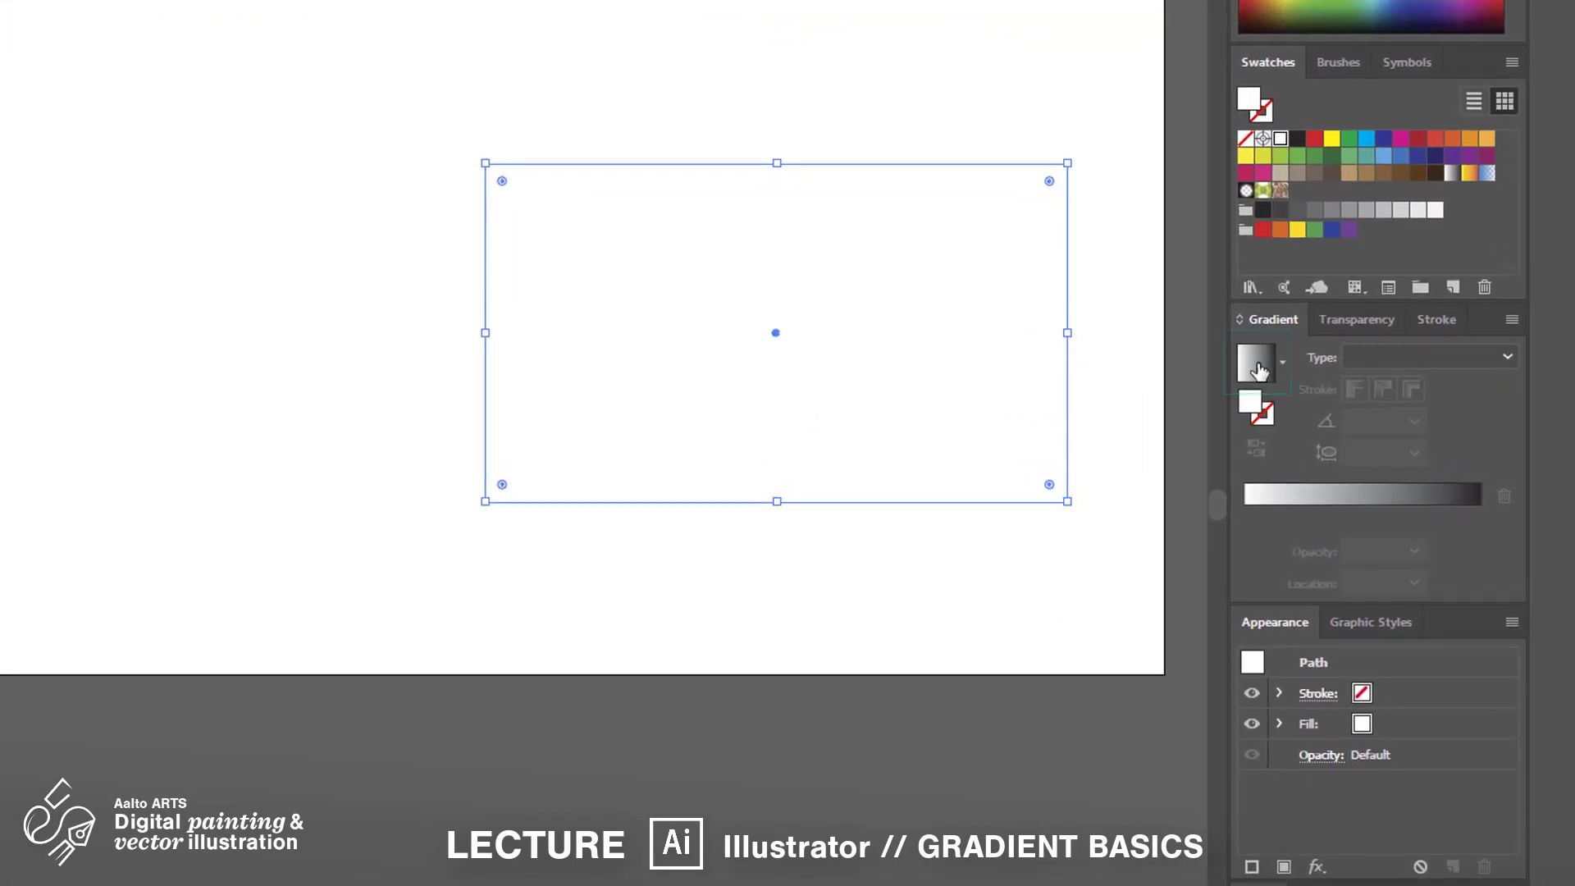
Apply the default linear white-to-black gradient to the rectangle's fill
click(1259, 371)
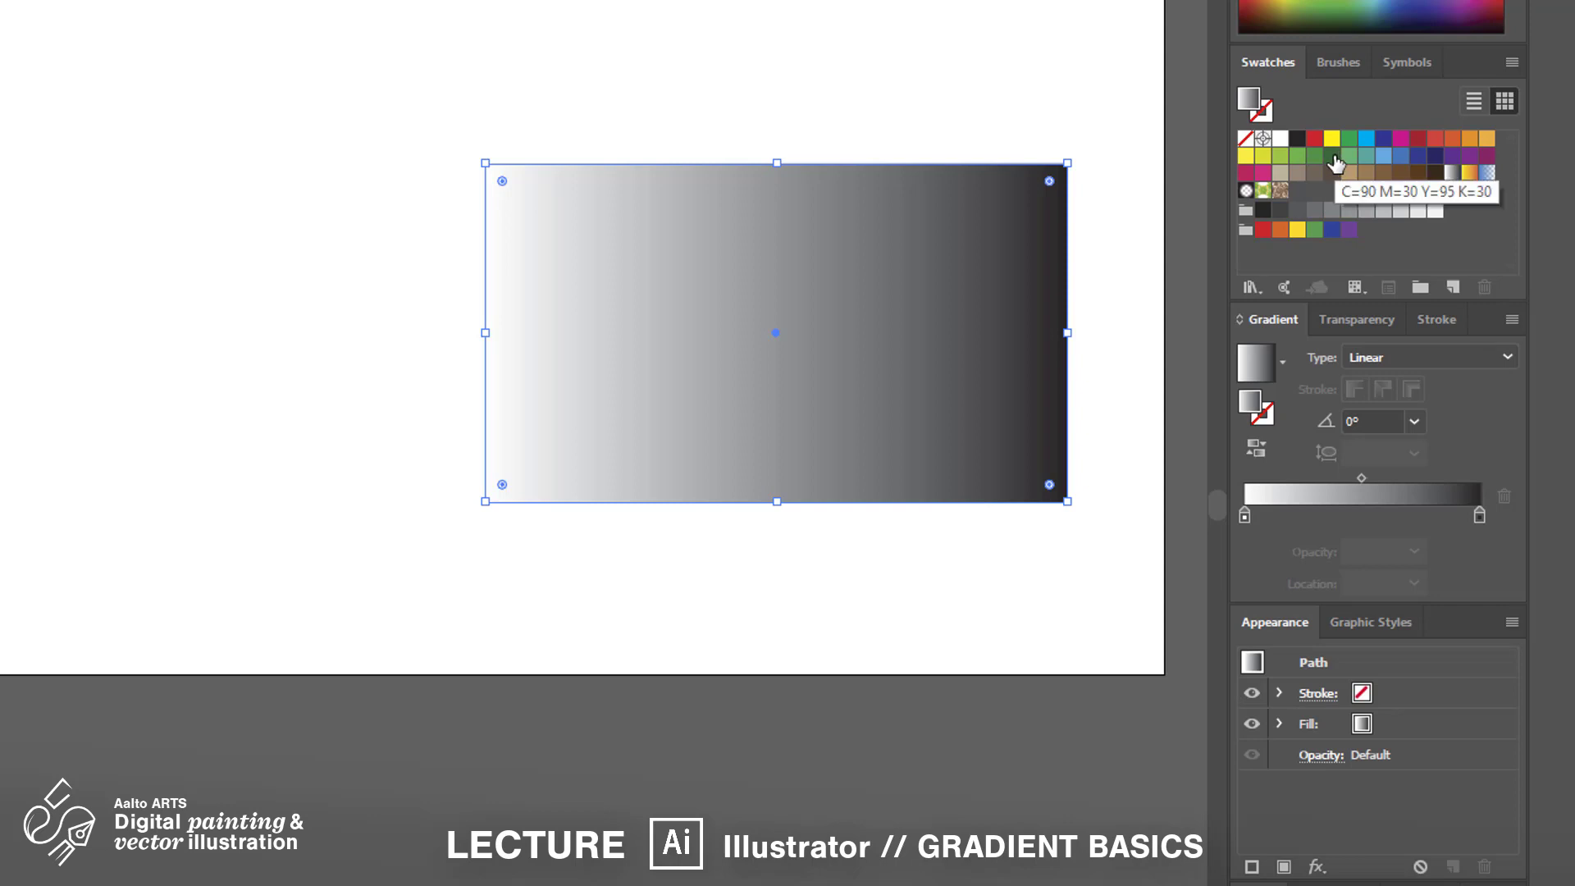
Colour the gradient stops light green and dark green, darkening the right stop to K 61
drag(1332, 157, 1473, 480)
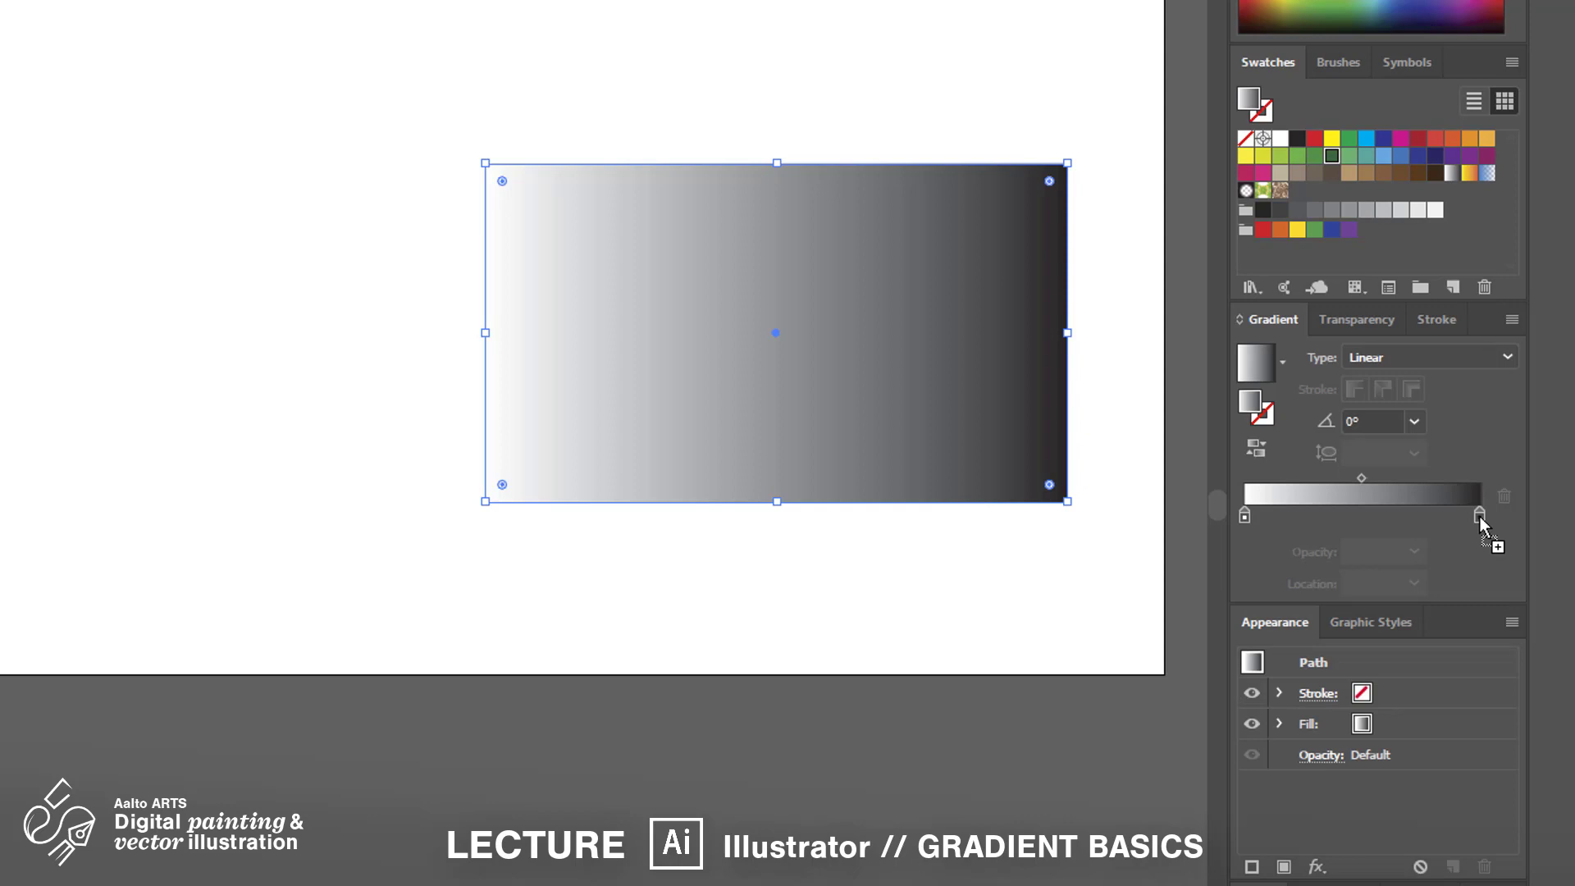
drag(1480, 517, 1480, 517)
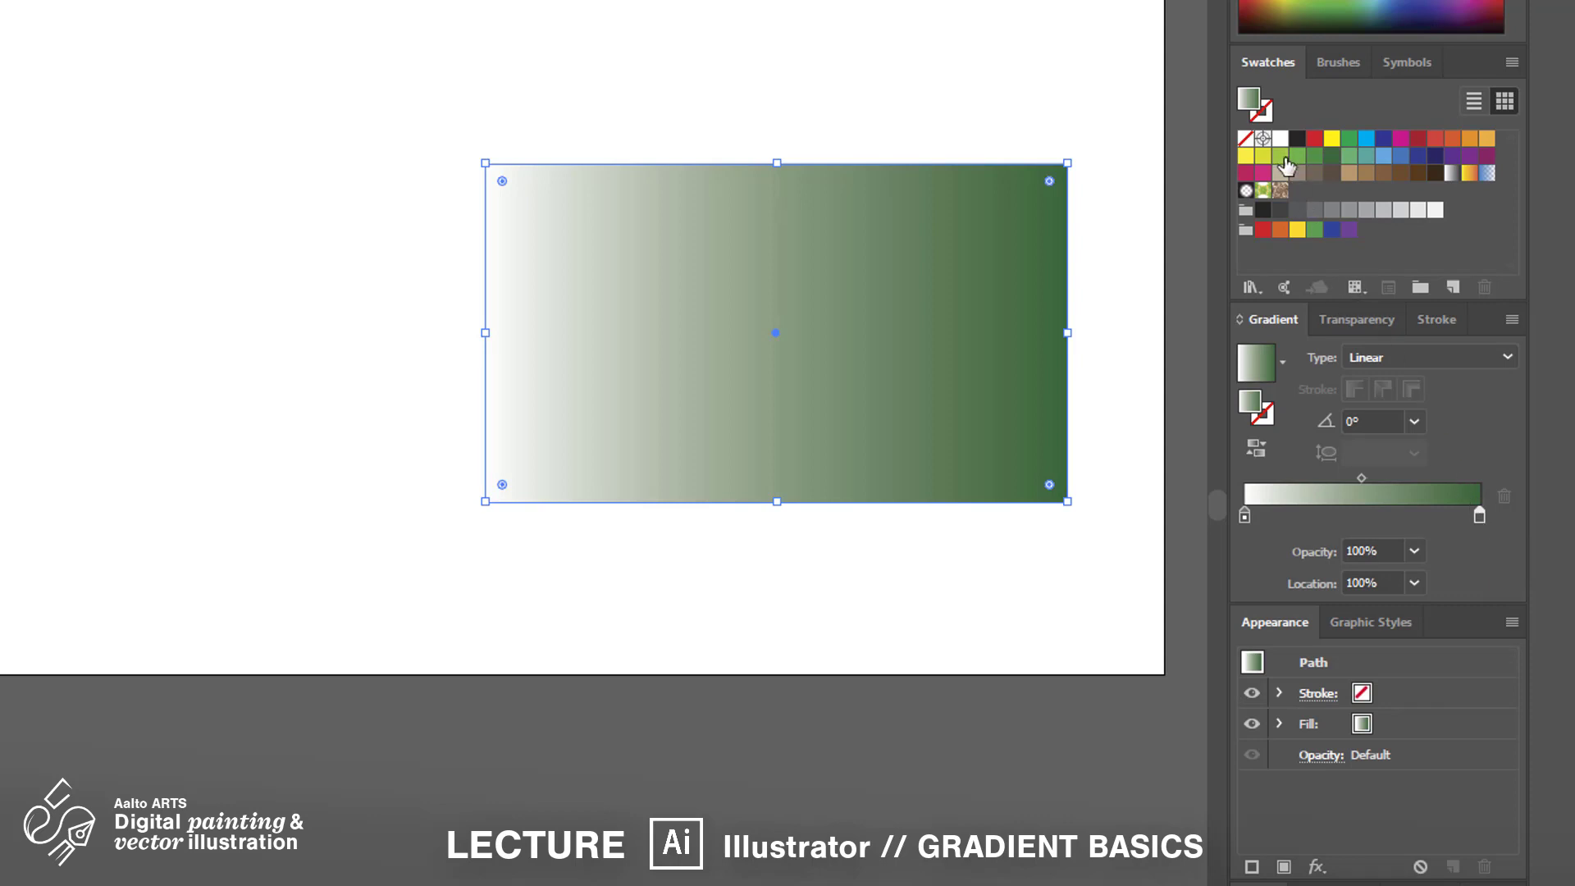
drag(1280, 156, 1247, 518)
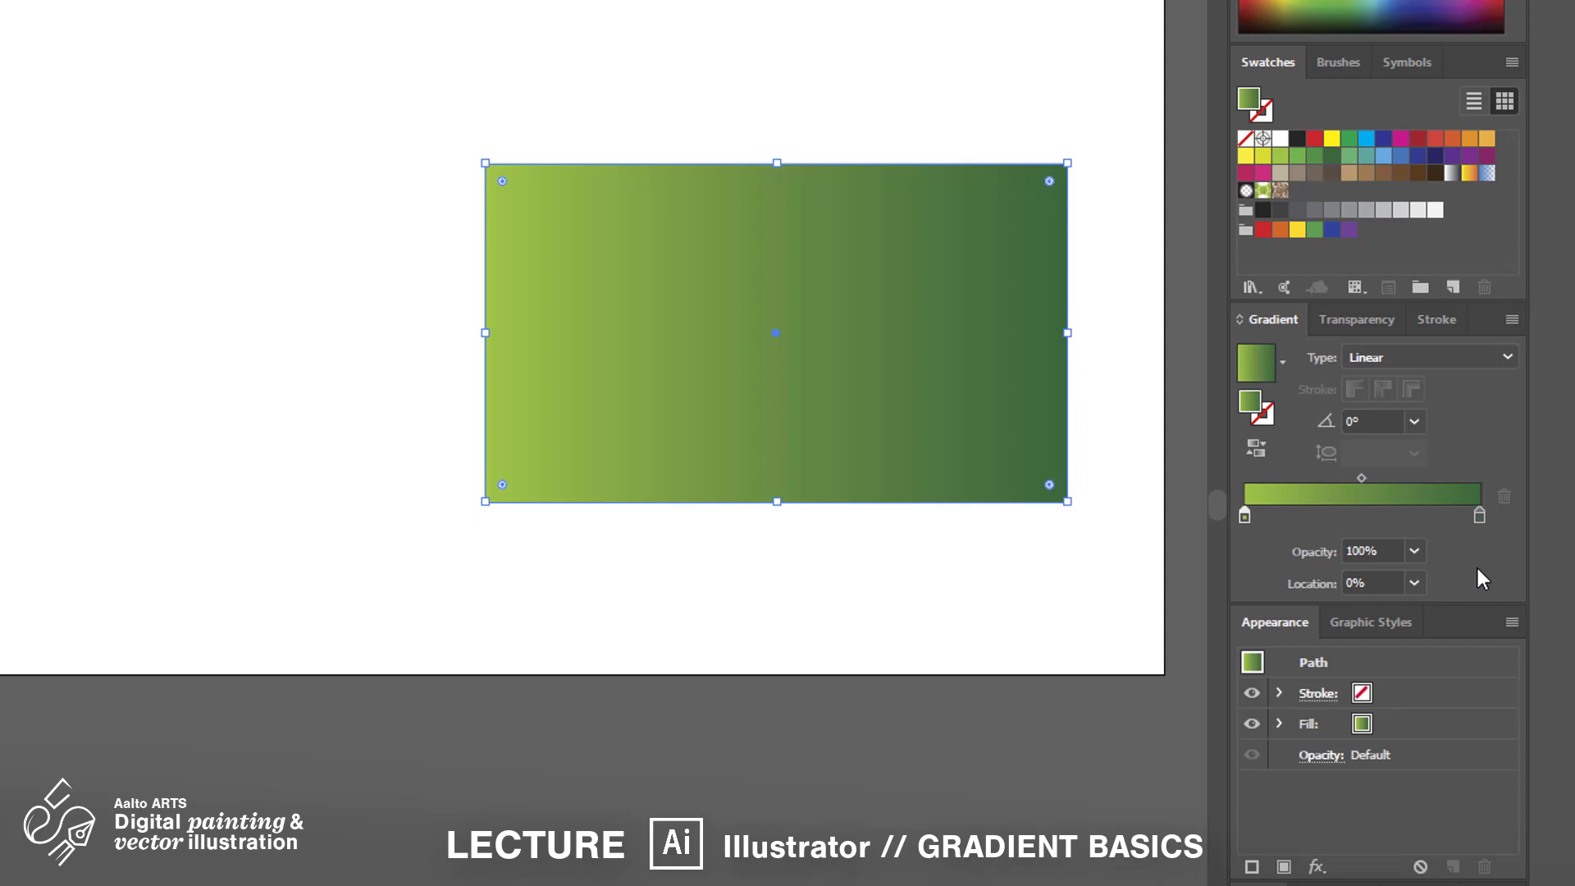
double_click(1480, 517)
drag(1317, 704, 1352, 693)
click(1478, 519)
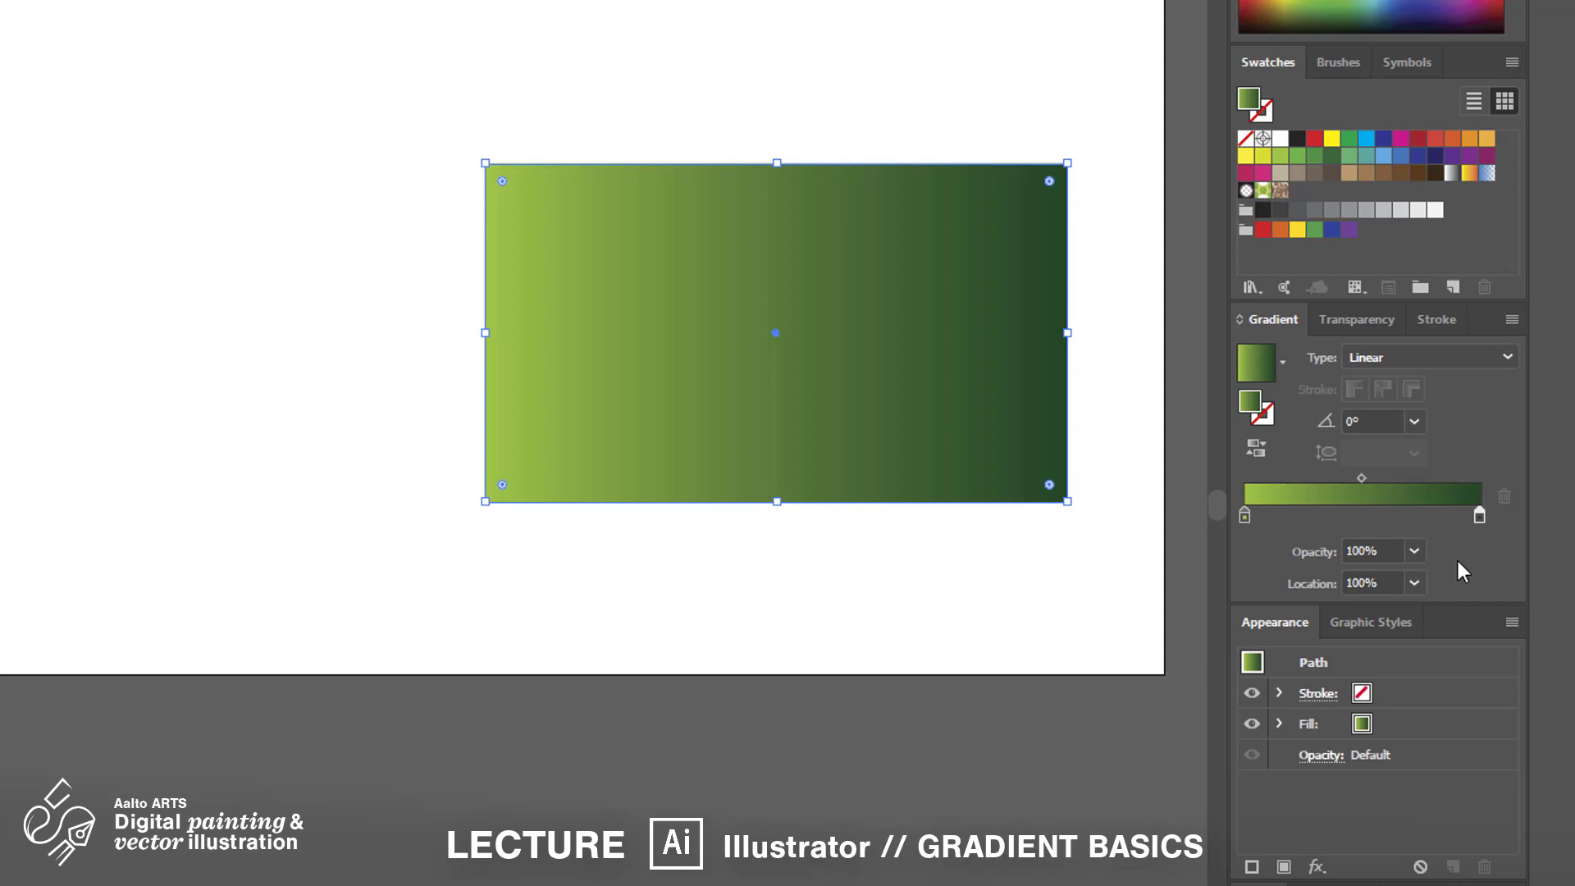
Rotate the green gradient to 90° (dark top, light bottom) and store it as a gradient swatch
click(1415, 422)
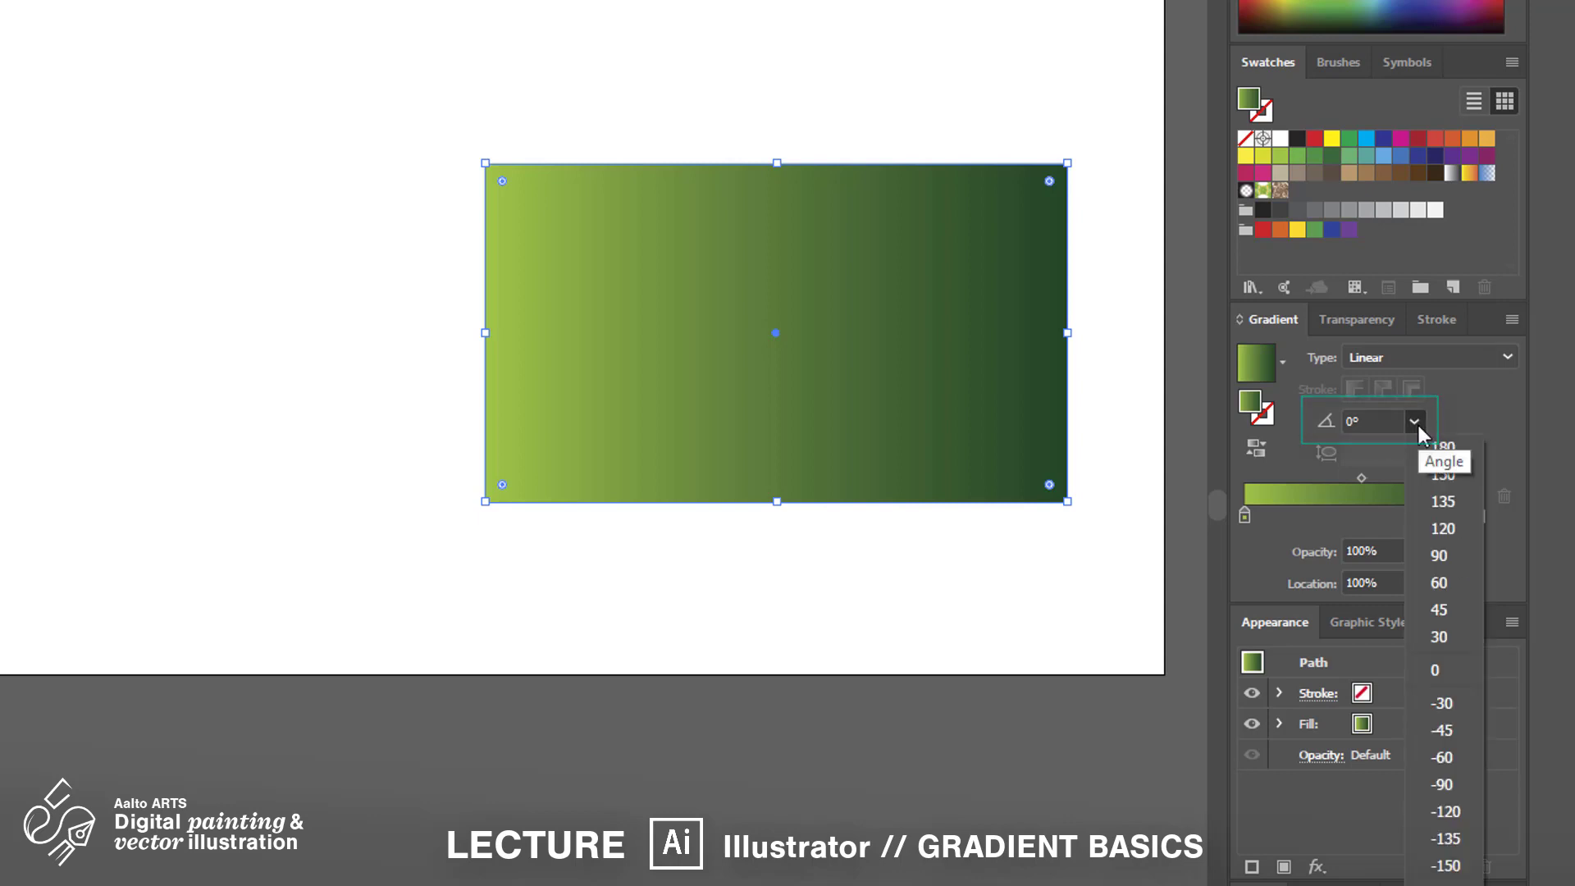
click(1449, 555)
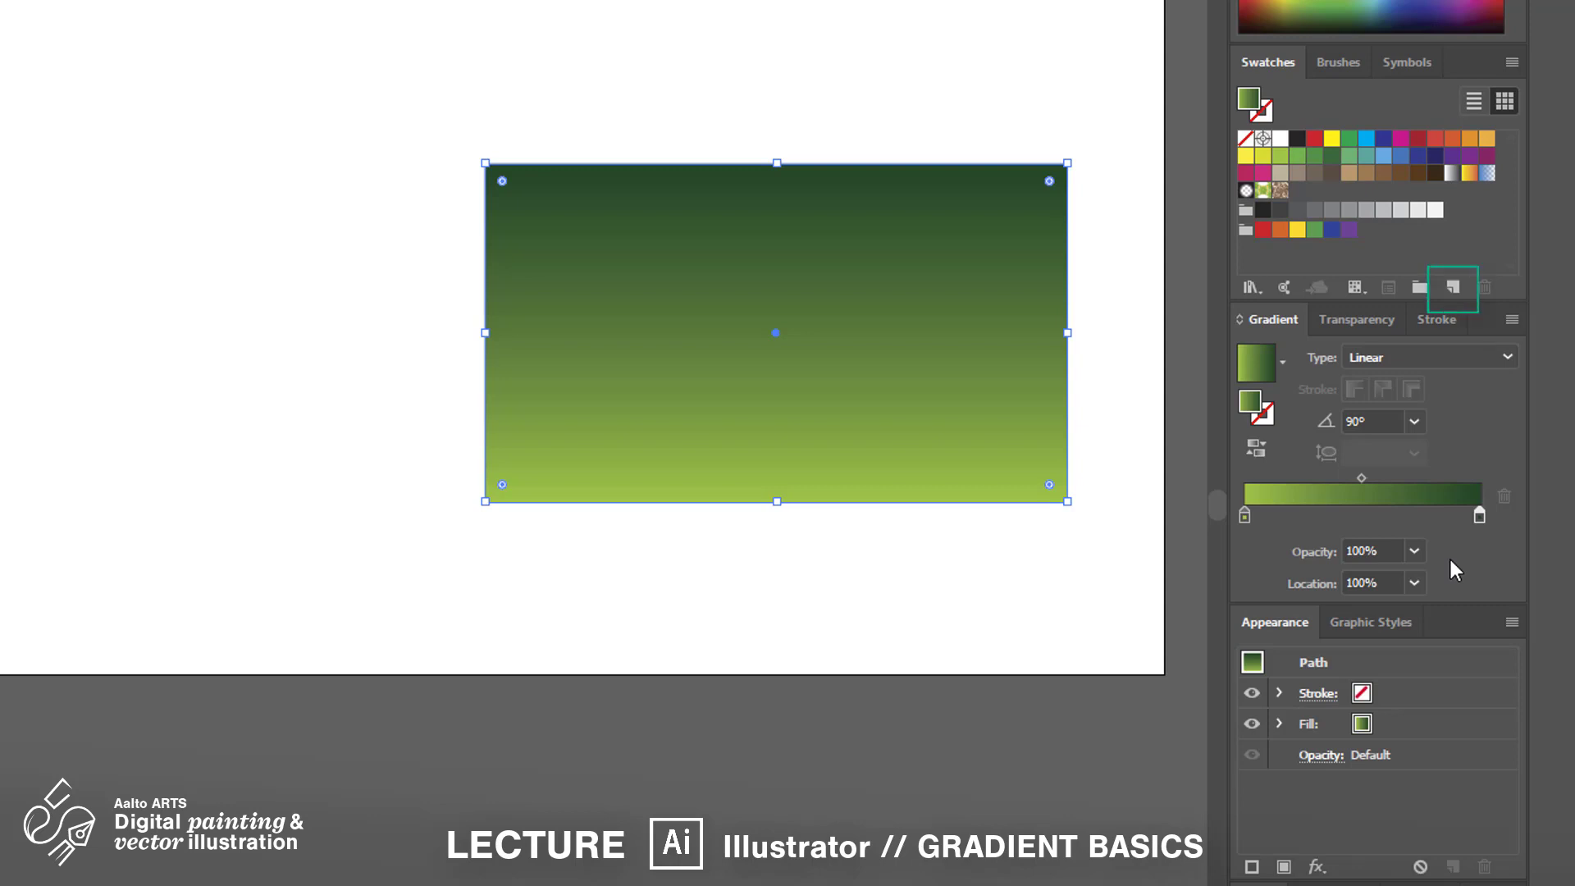
click(1453, 288)
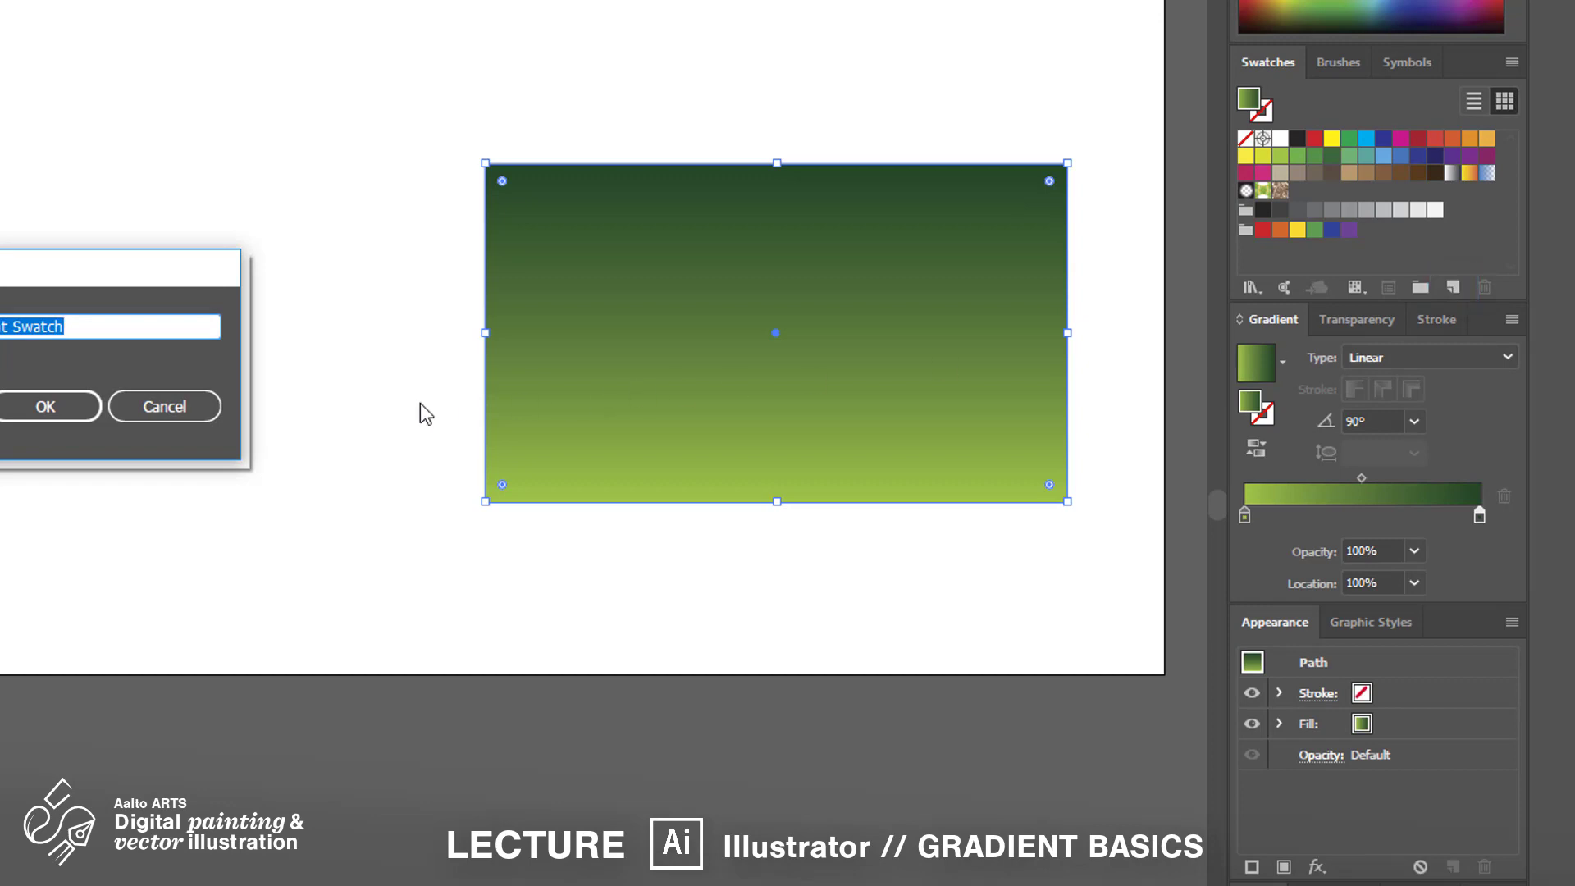
click(82, 415)
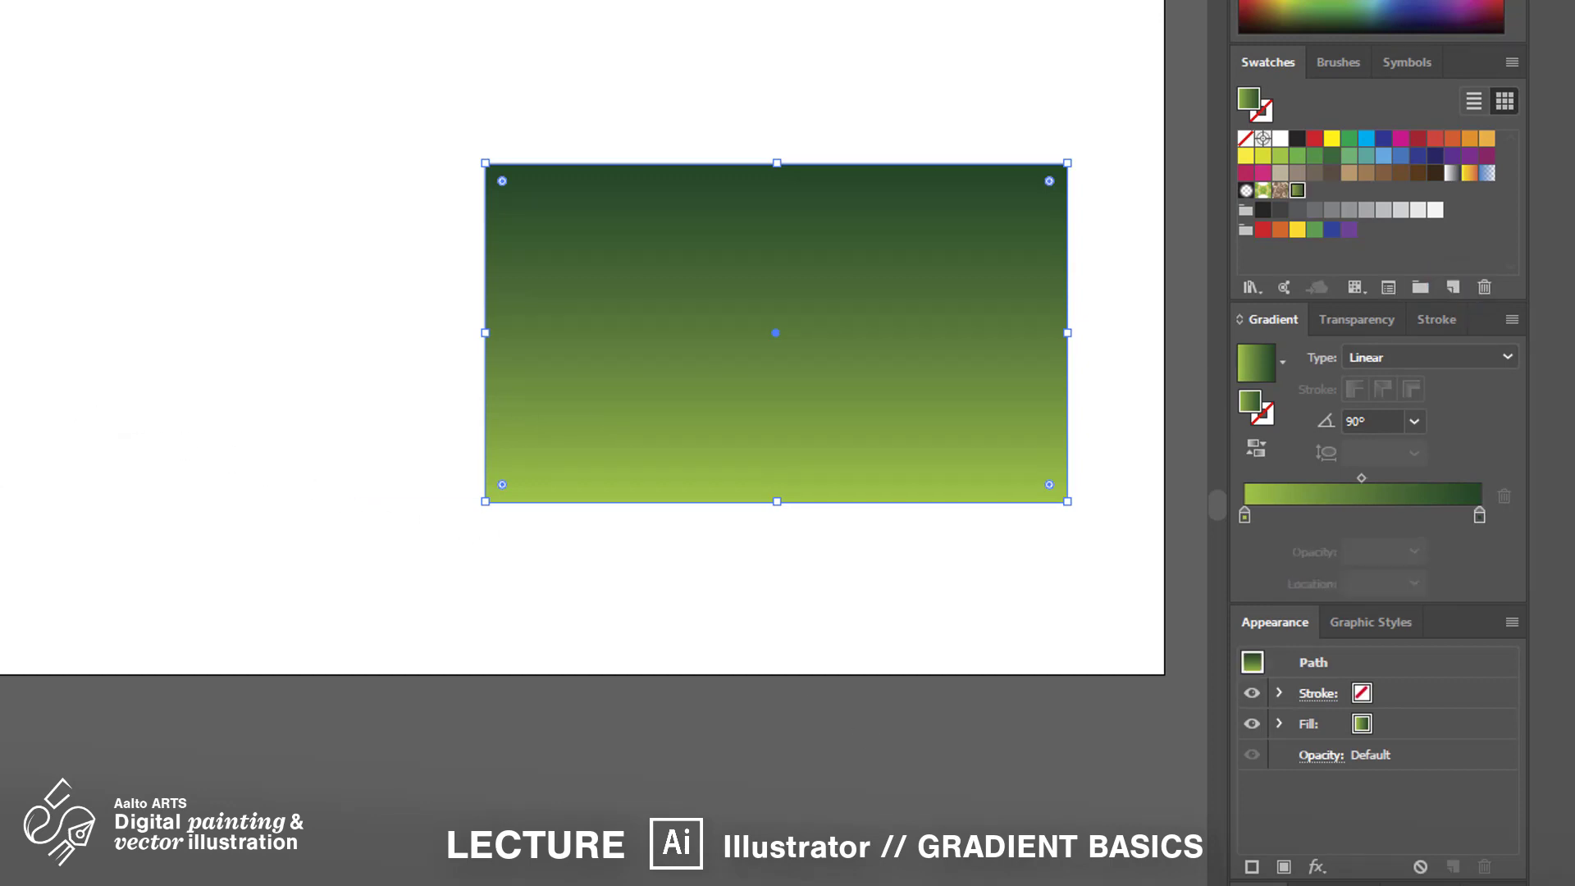
scroll(1018, 217, up, 5)
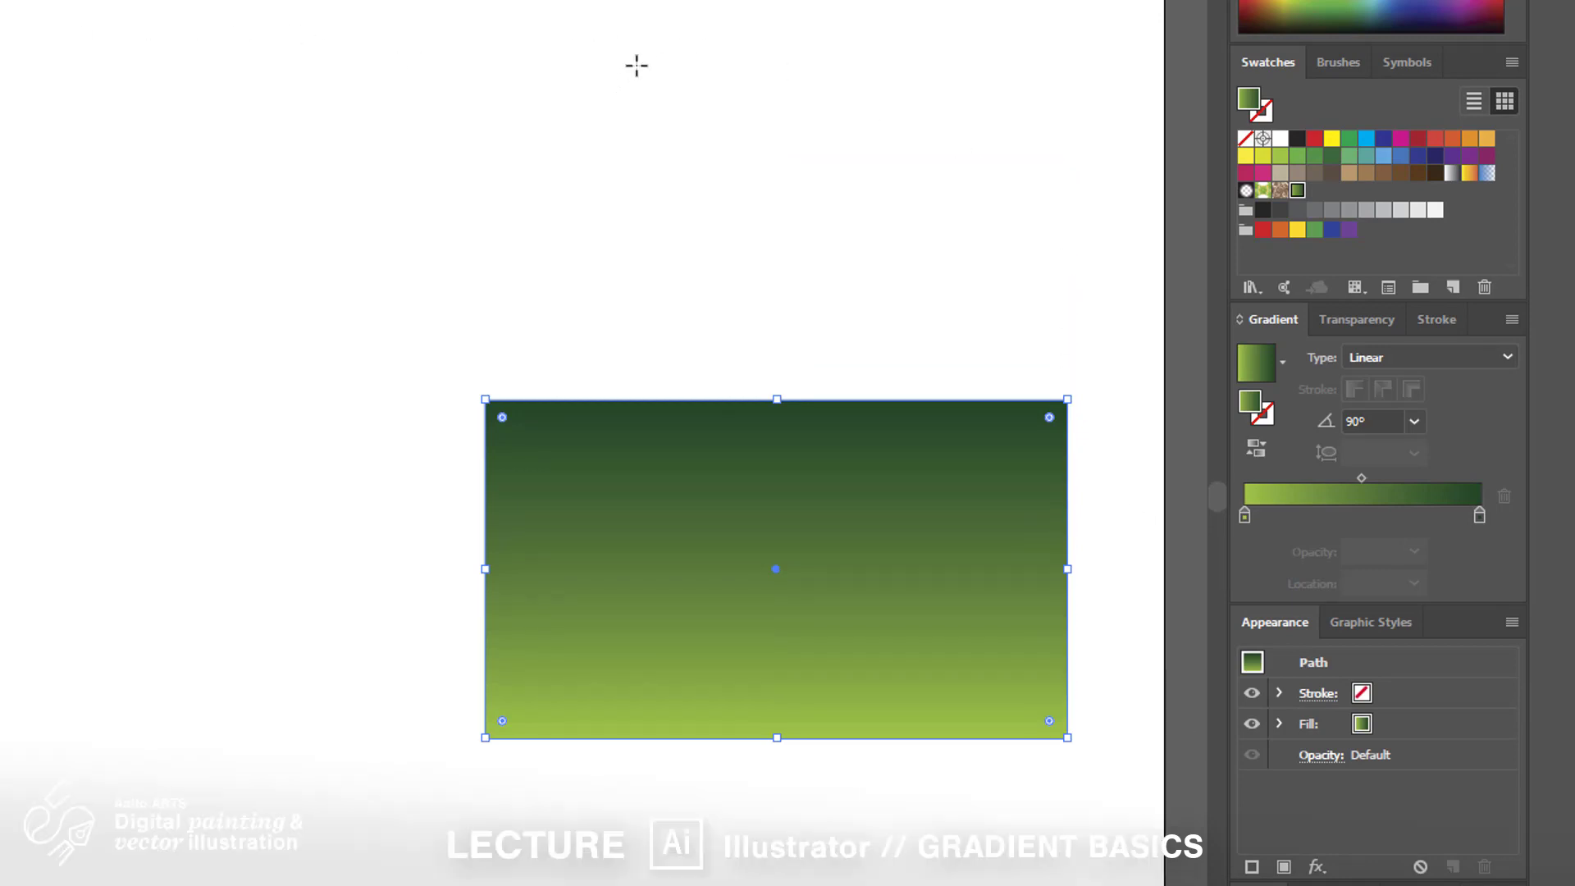
Draw a second gradient rectangle and set its light green stop to 0% opacity
drag(673, 38, 983, 329)
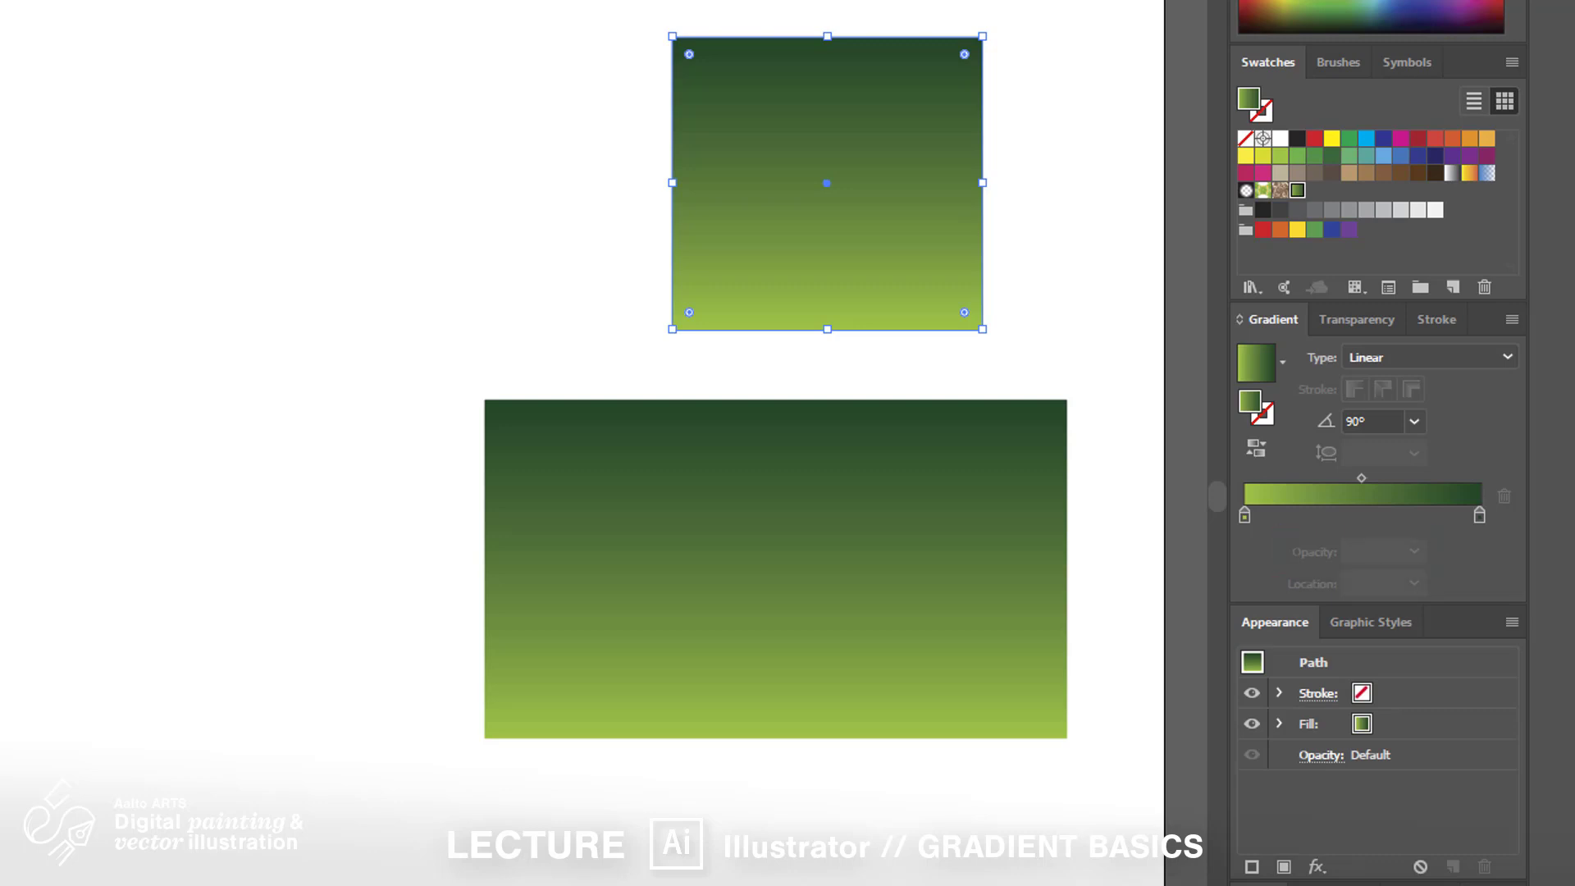
click(1244, 516)
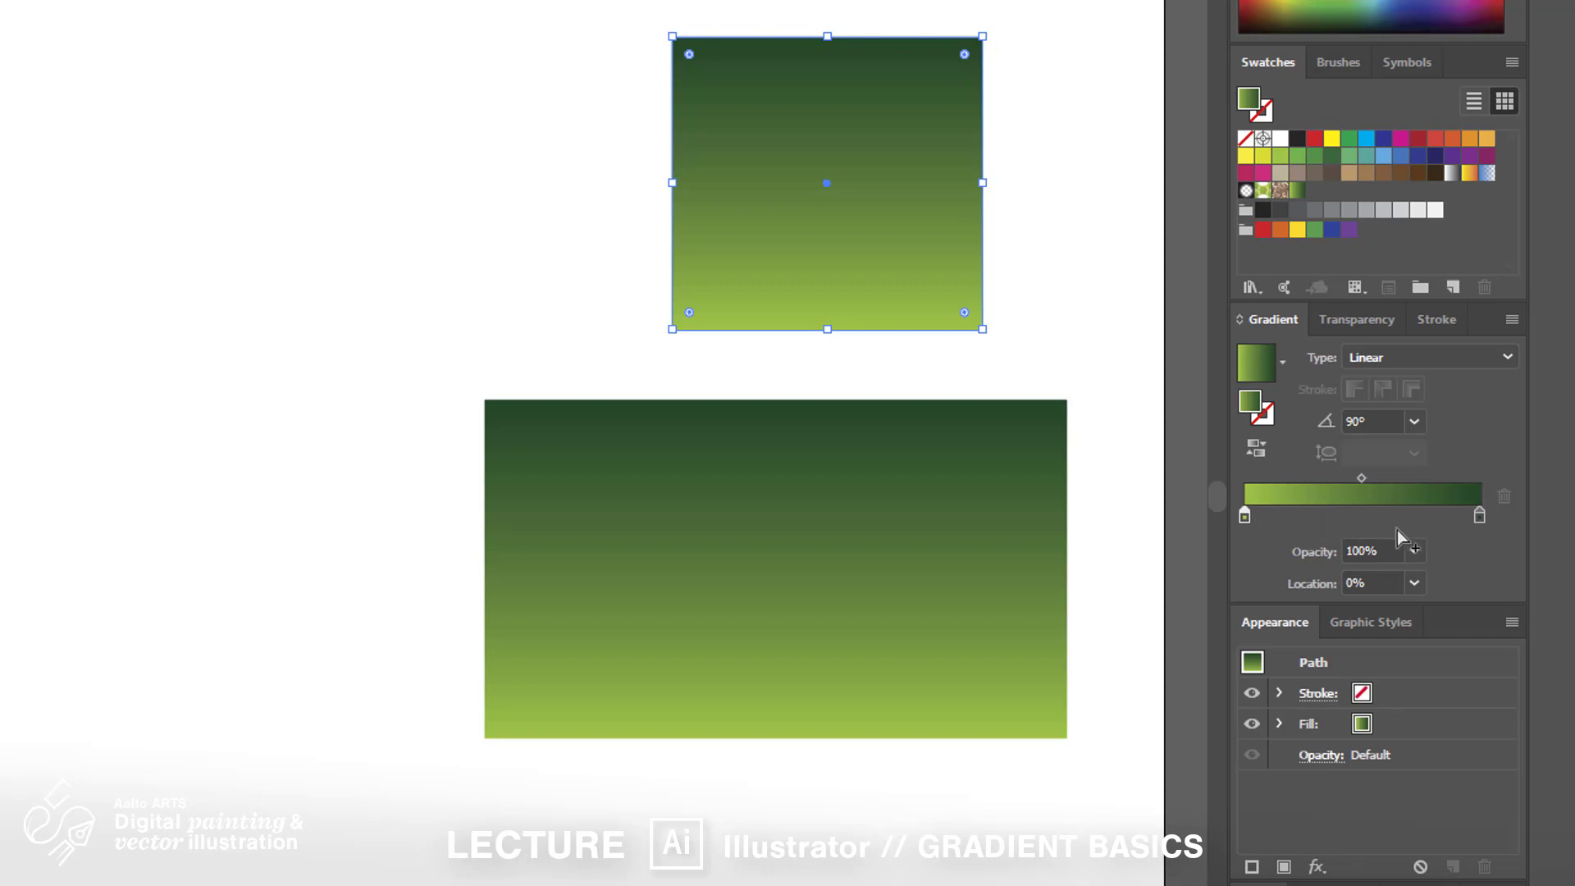
click(1415, 552)
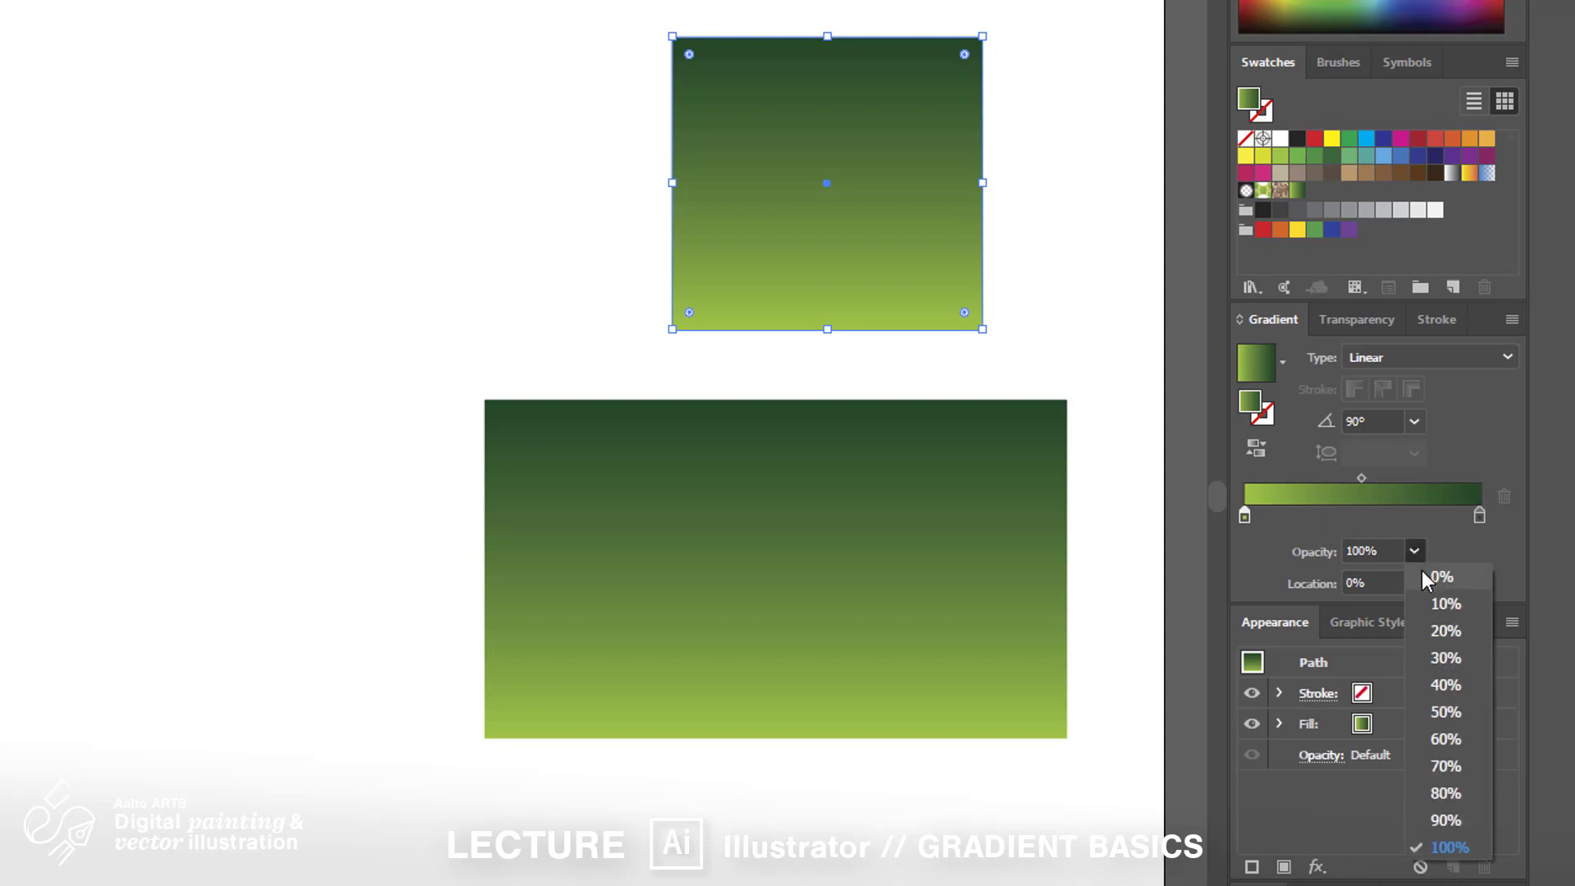
click(1422, 574)
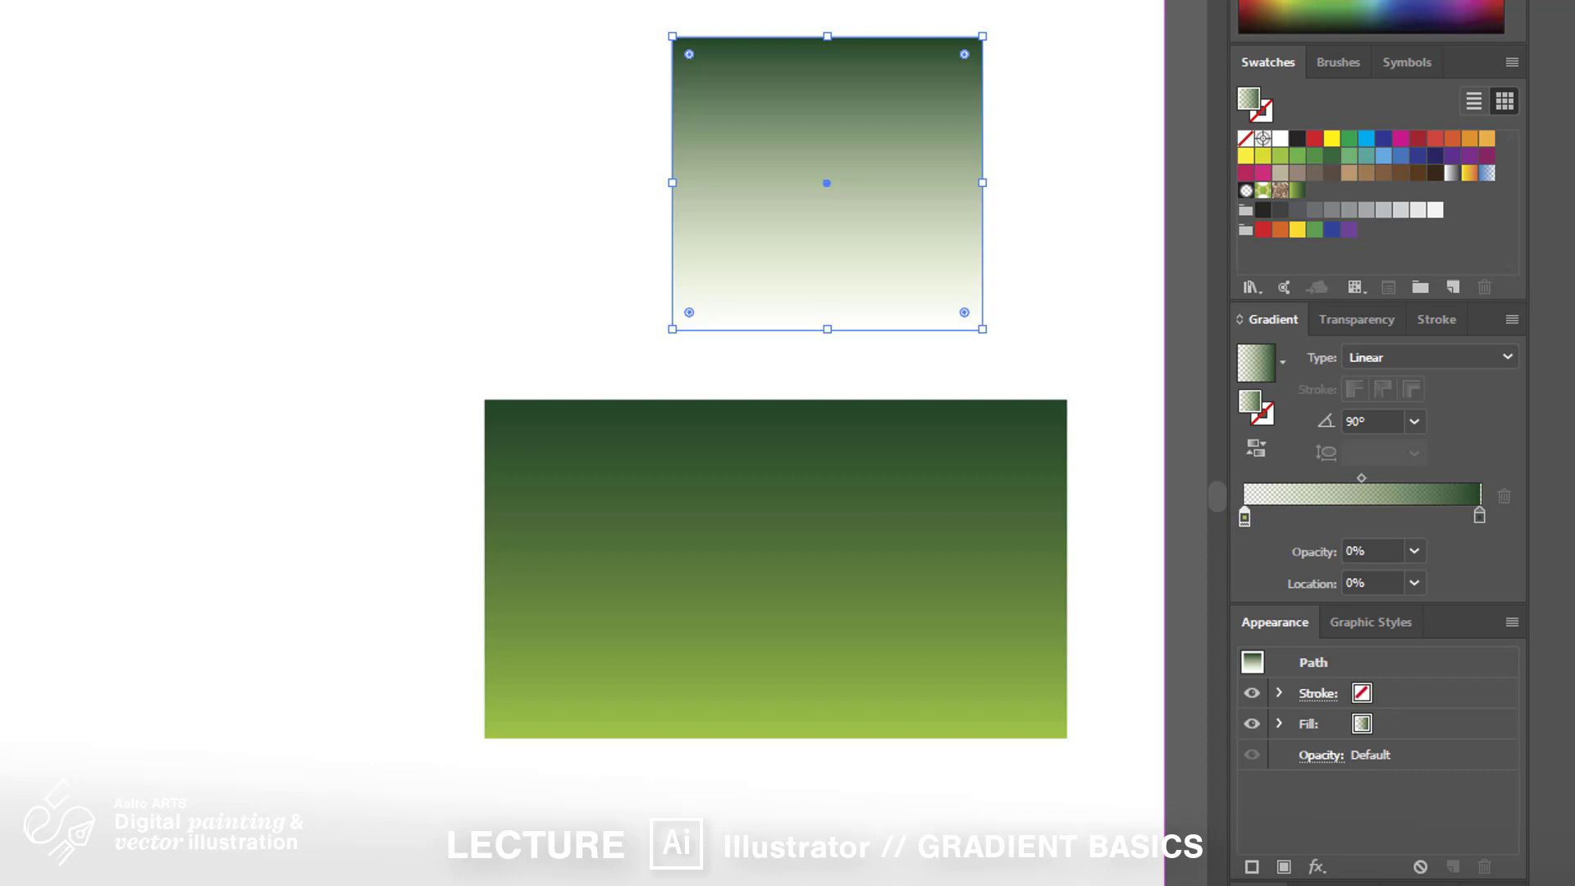
click(1480, 515)
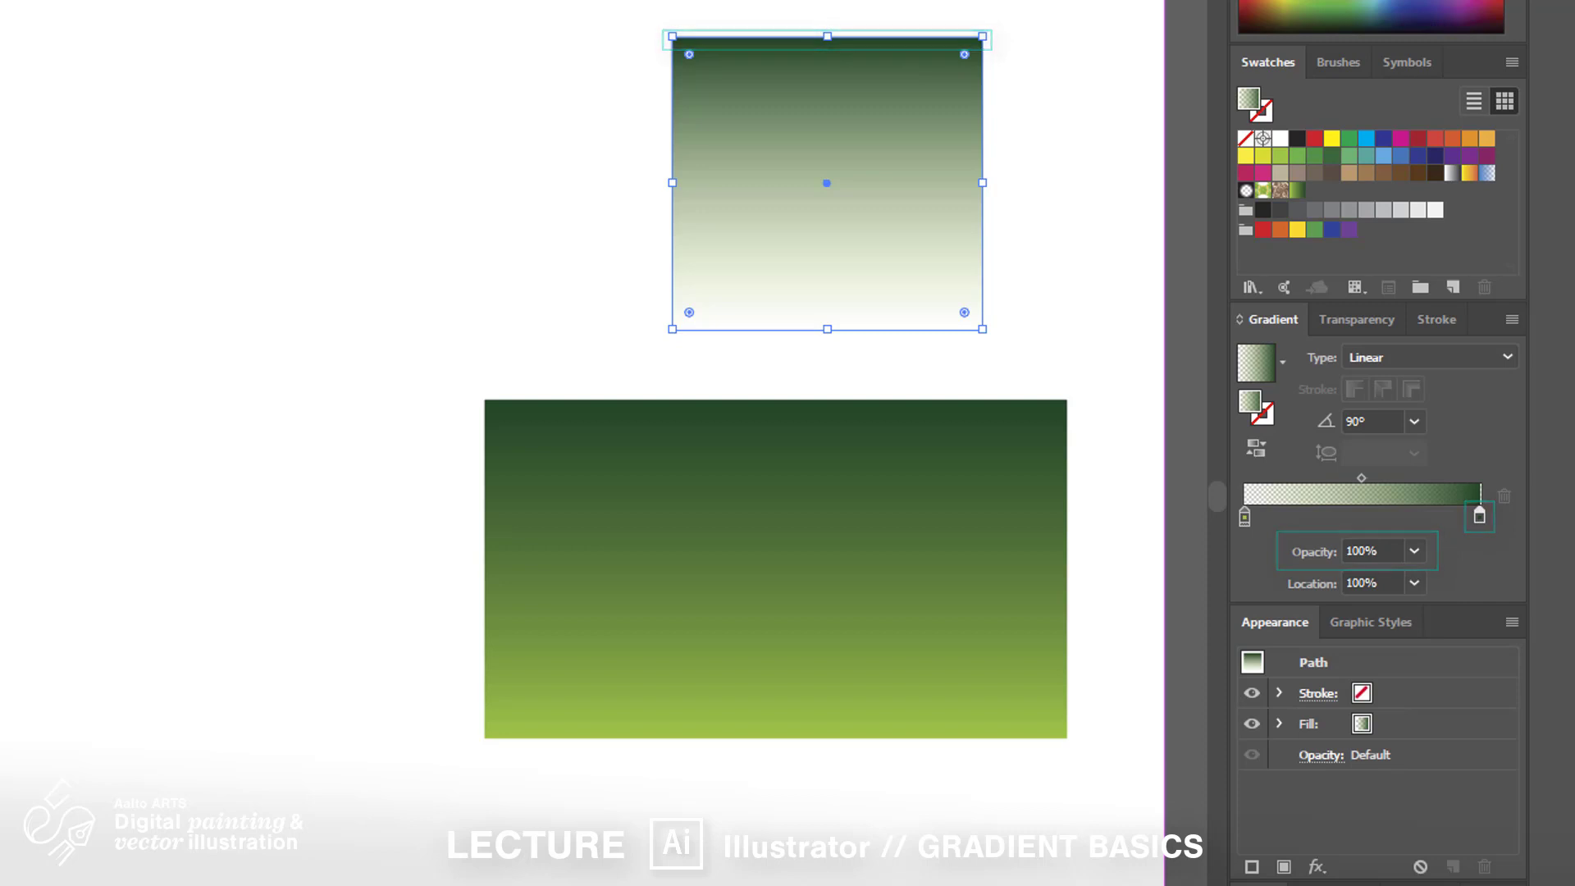
click(1244, 515)
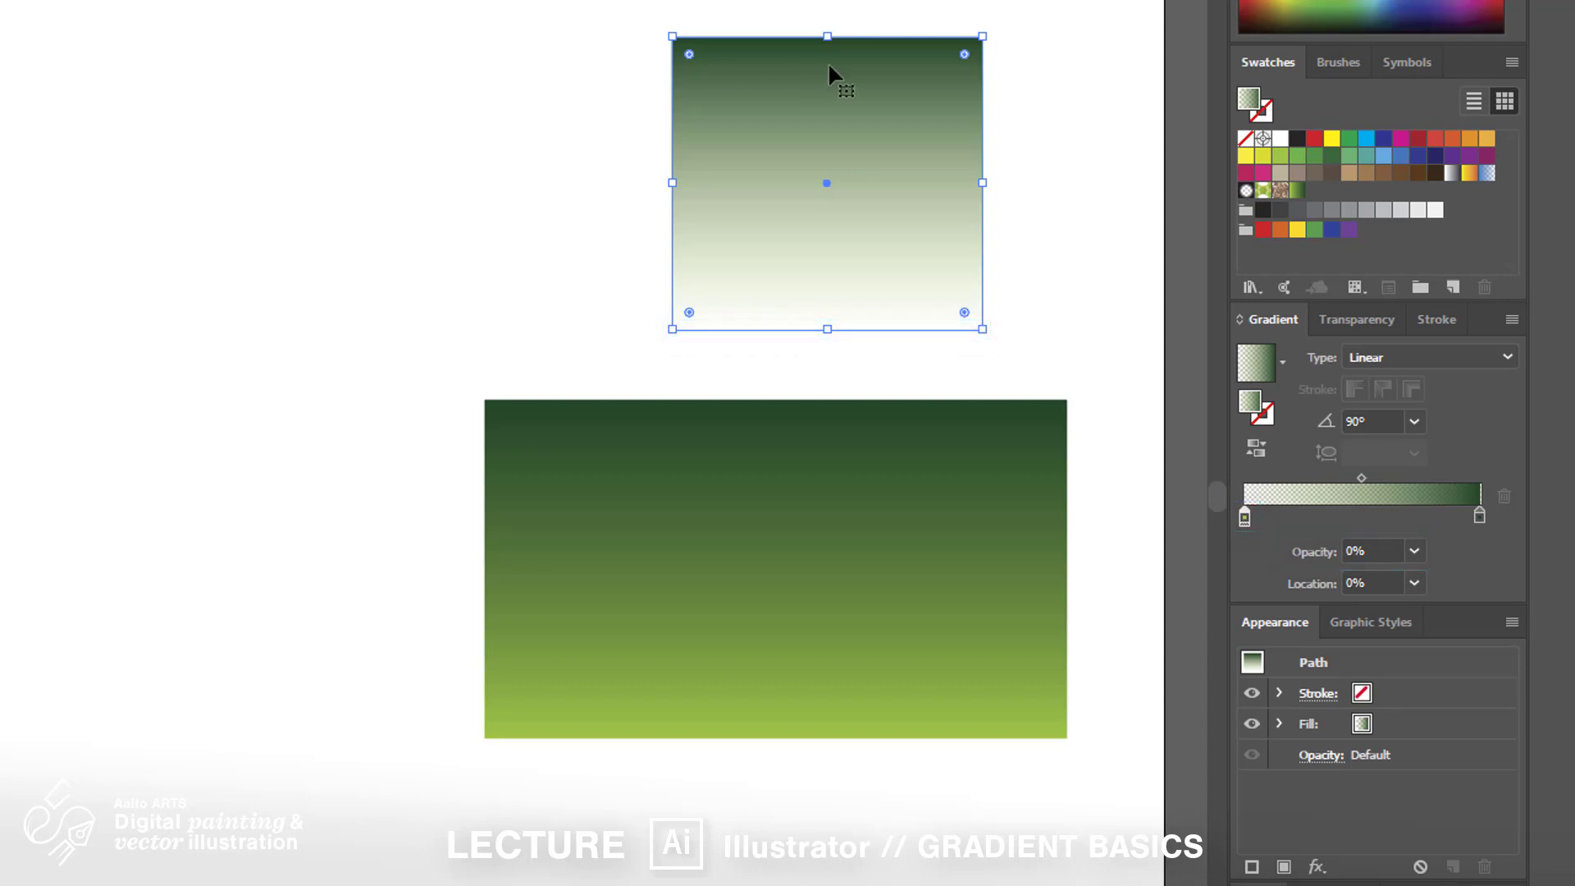
Move the faded rectangle over the green rectangle's right side and deselect it
mouse_move(846, 73)
mouse_down()
mouse_move(962, 156)
mouse_move(1059, 299)
mouse_move(1069, 449)
mouse_up()
drag(1137, 746, 992, 713)
click(1001, 867)
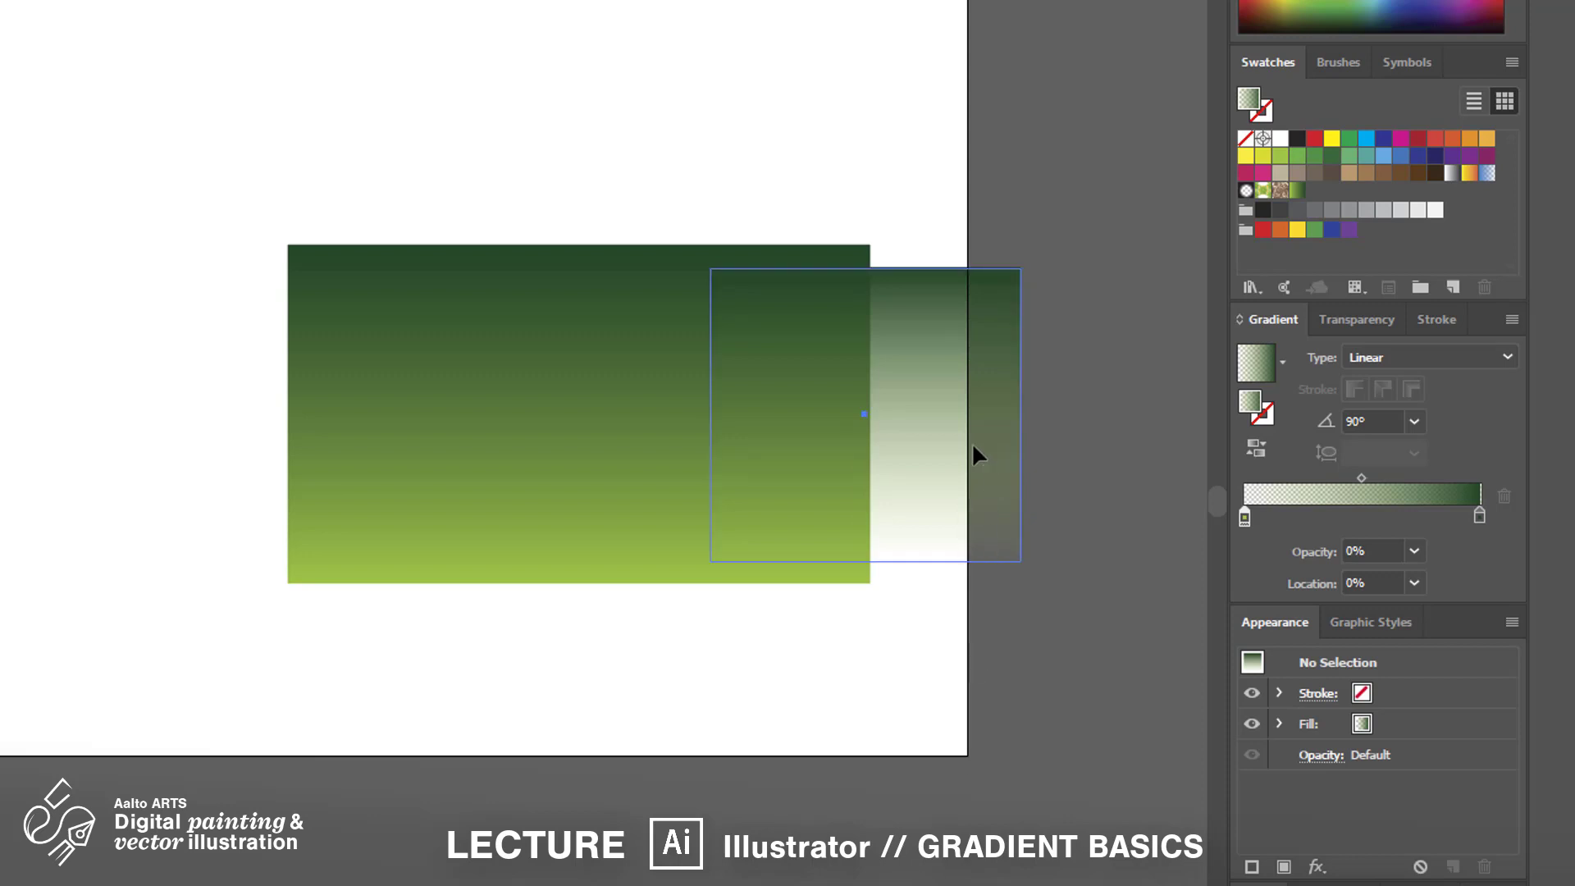
Nudge the faded overlay right and tint its transparent stop CMYK Red for a brownish fade
drag(973, 447, 1025, 447)
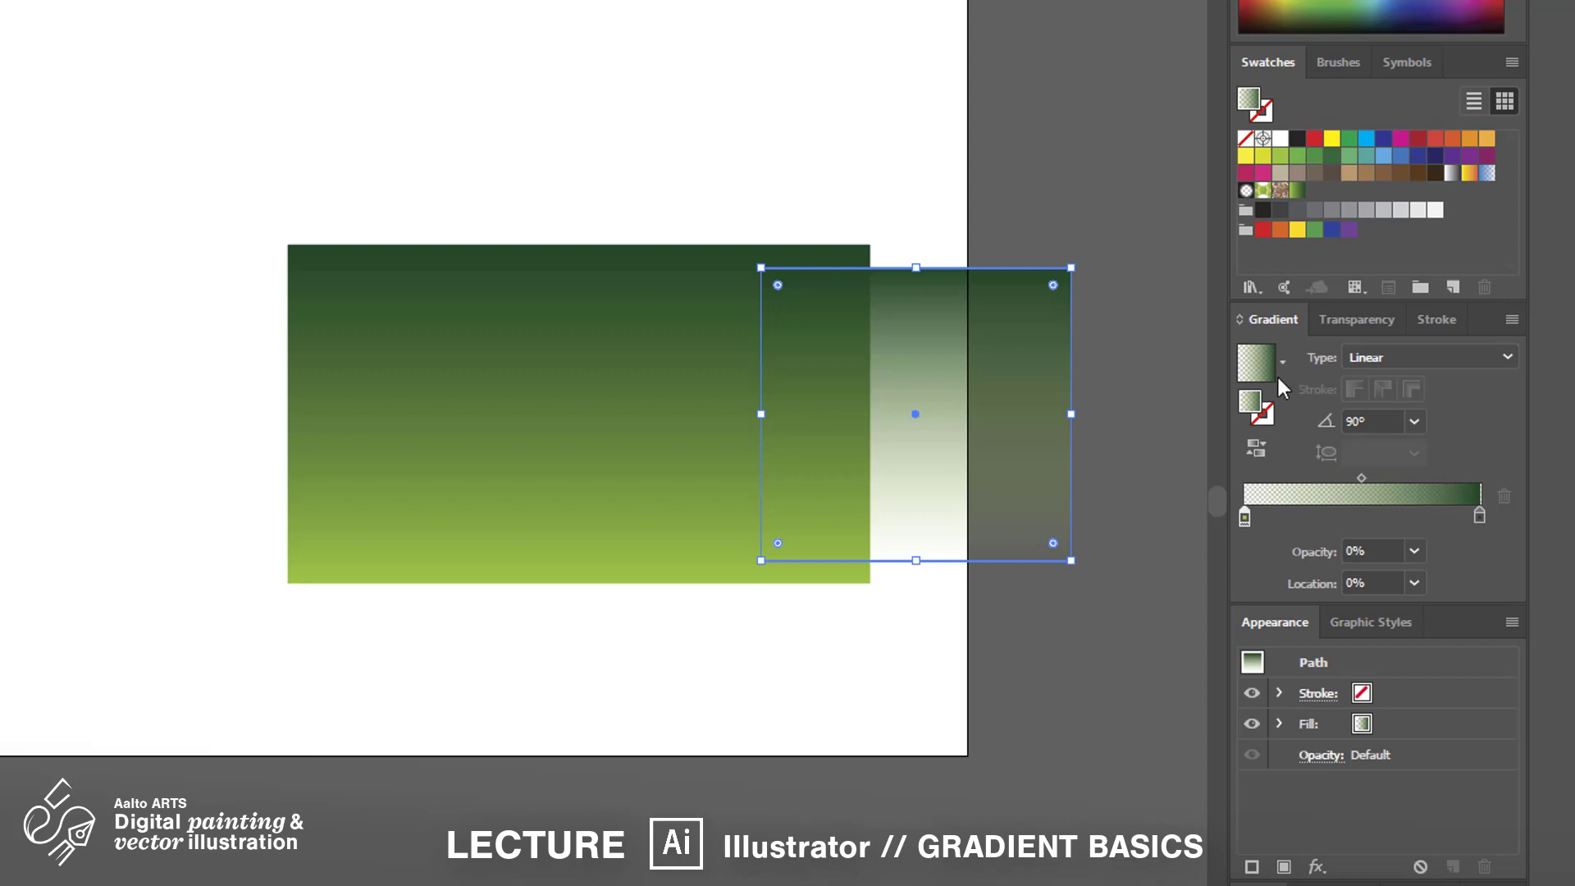
drag(1314, 138, 1244, 518)
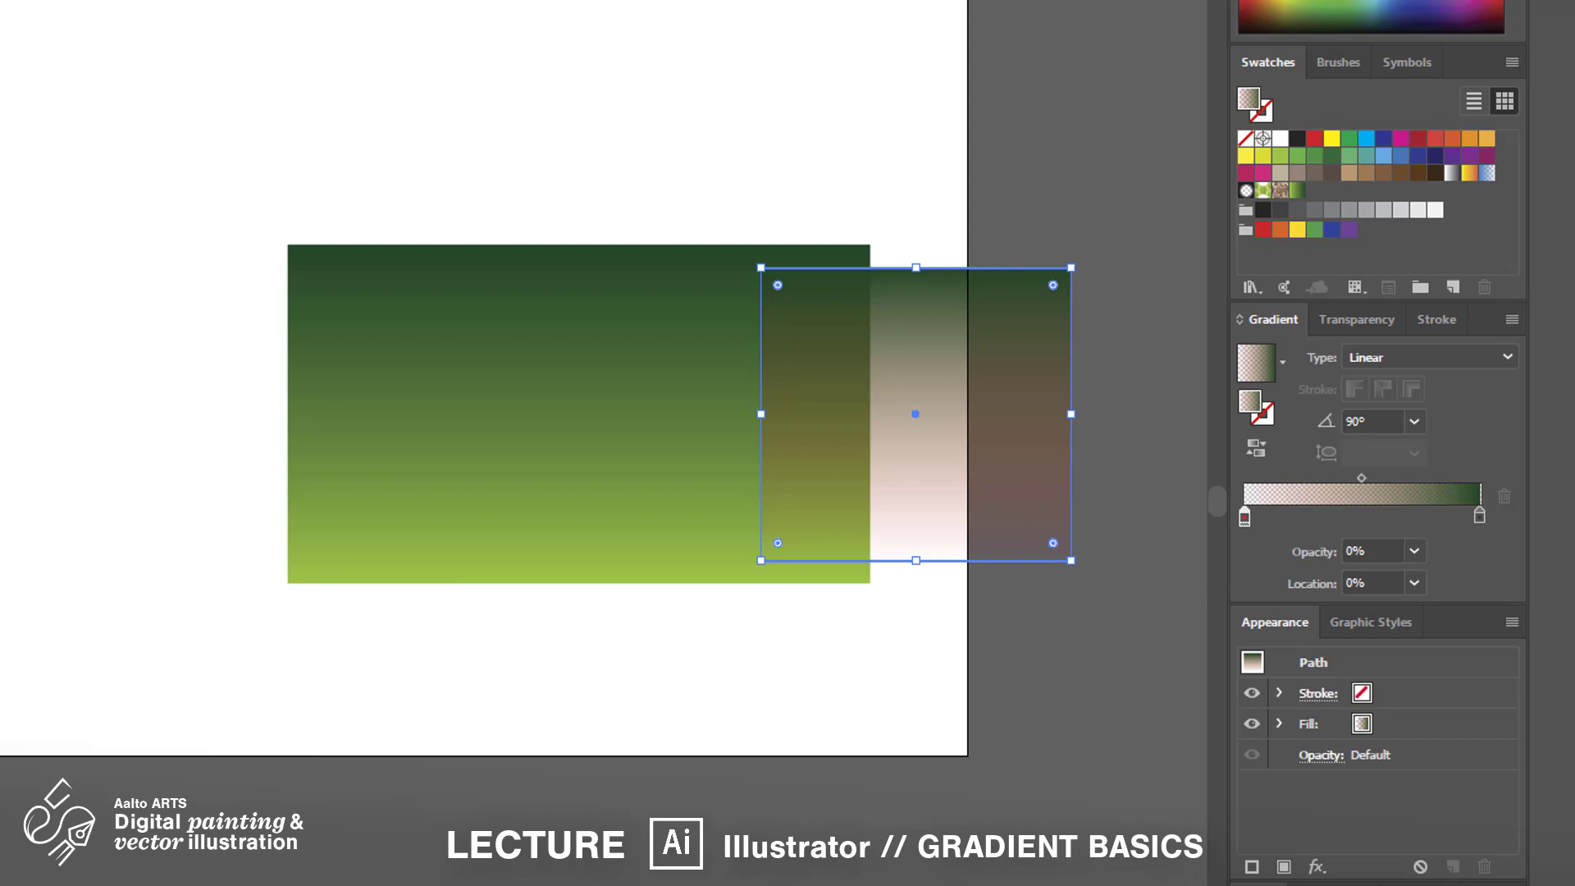
key(ctrl+shift+a)
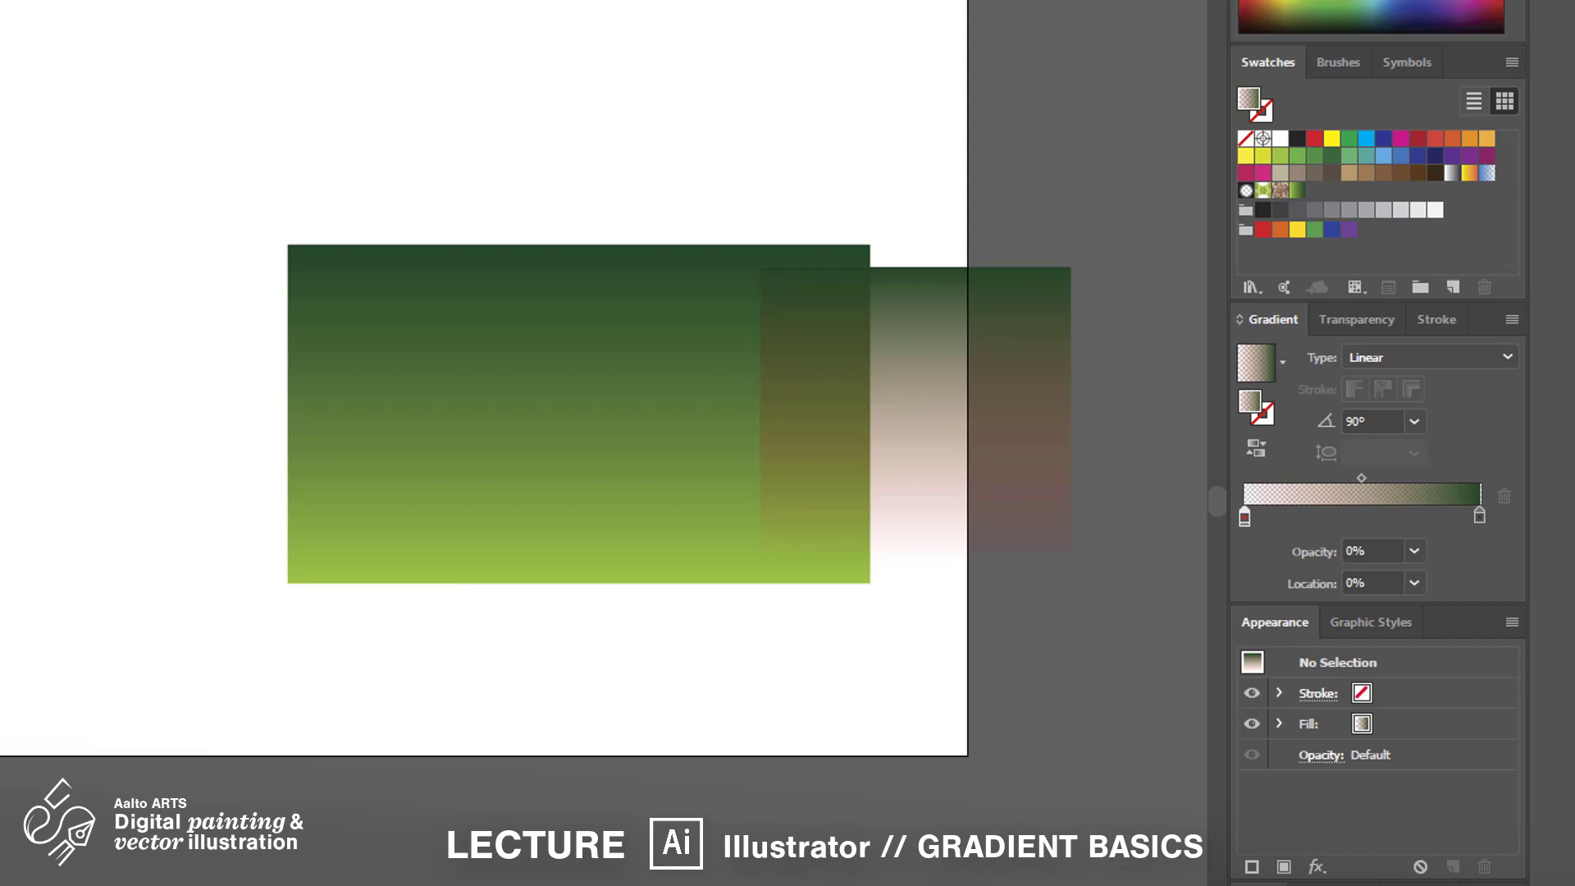
click(663, 499)
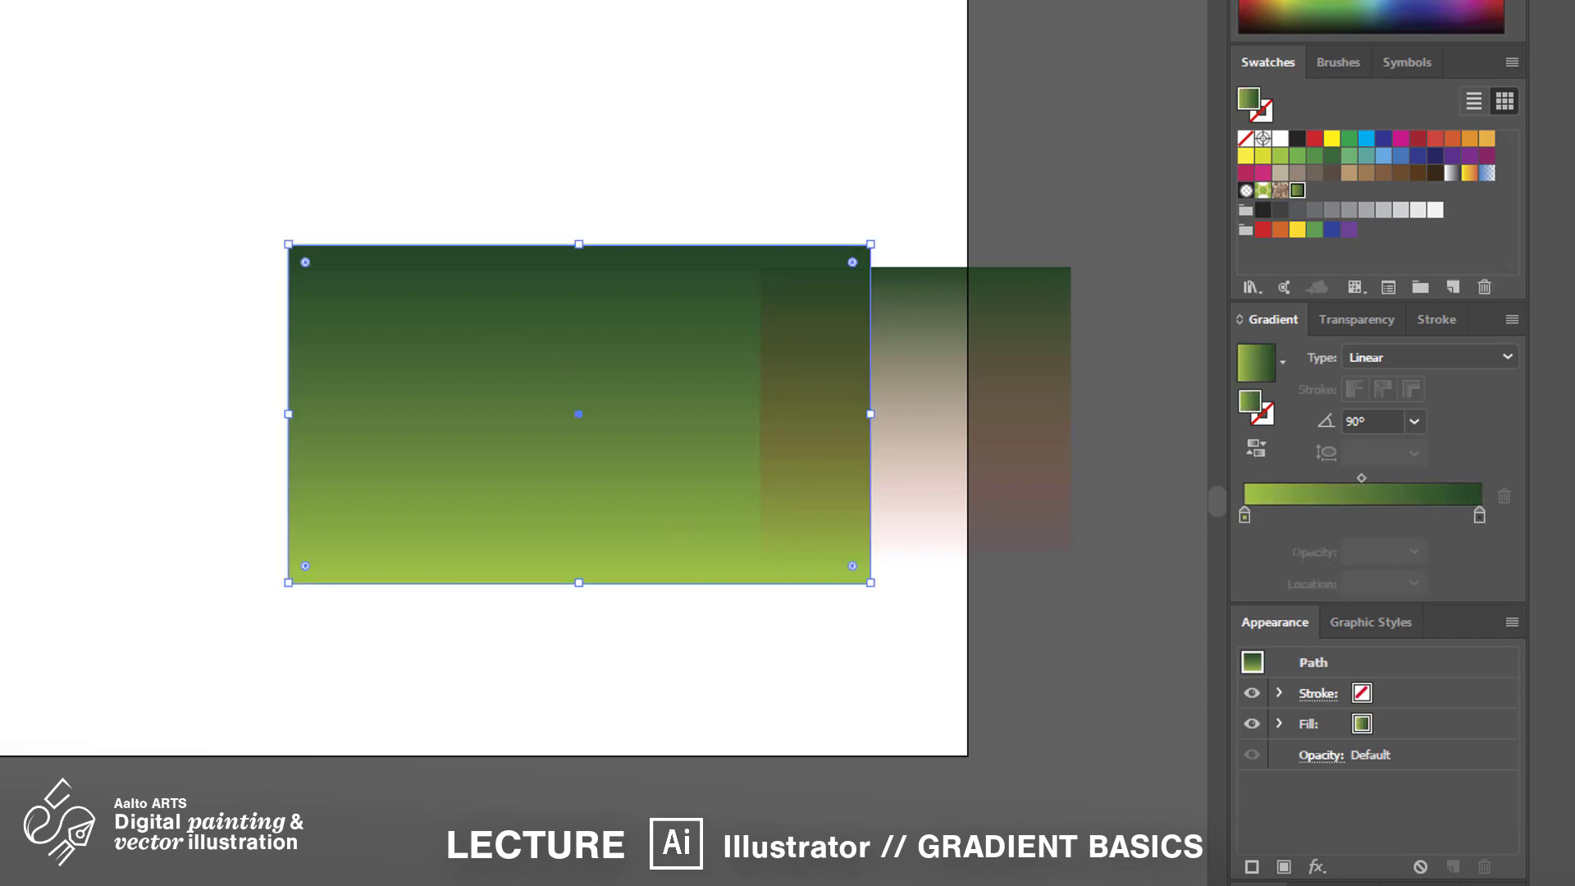
Draw a new rectangle with a CMYK Cyan gradient whose end stop fades to 0% opacity
drag(559, 0, 874, 279)
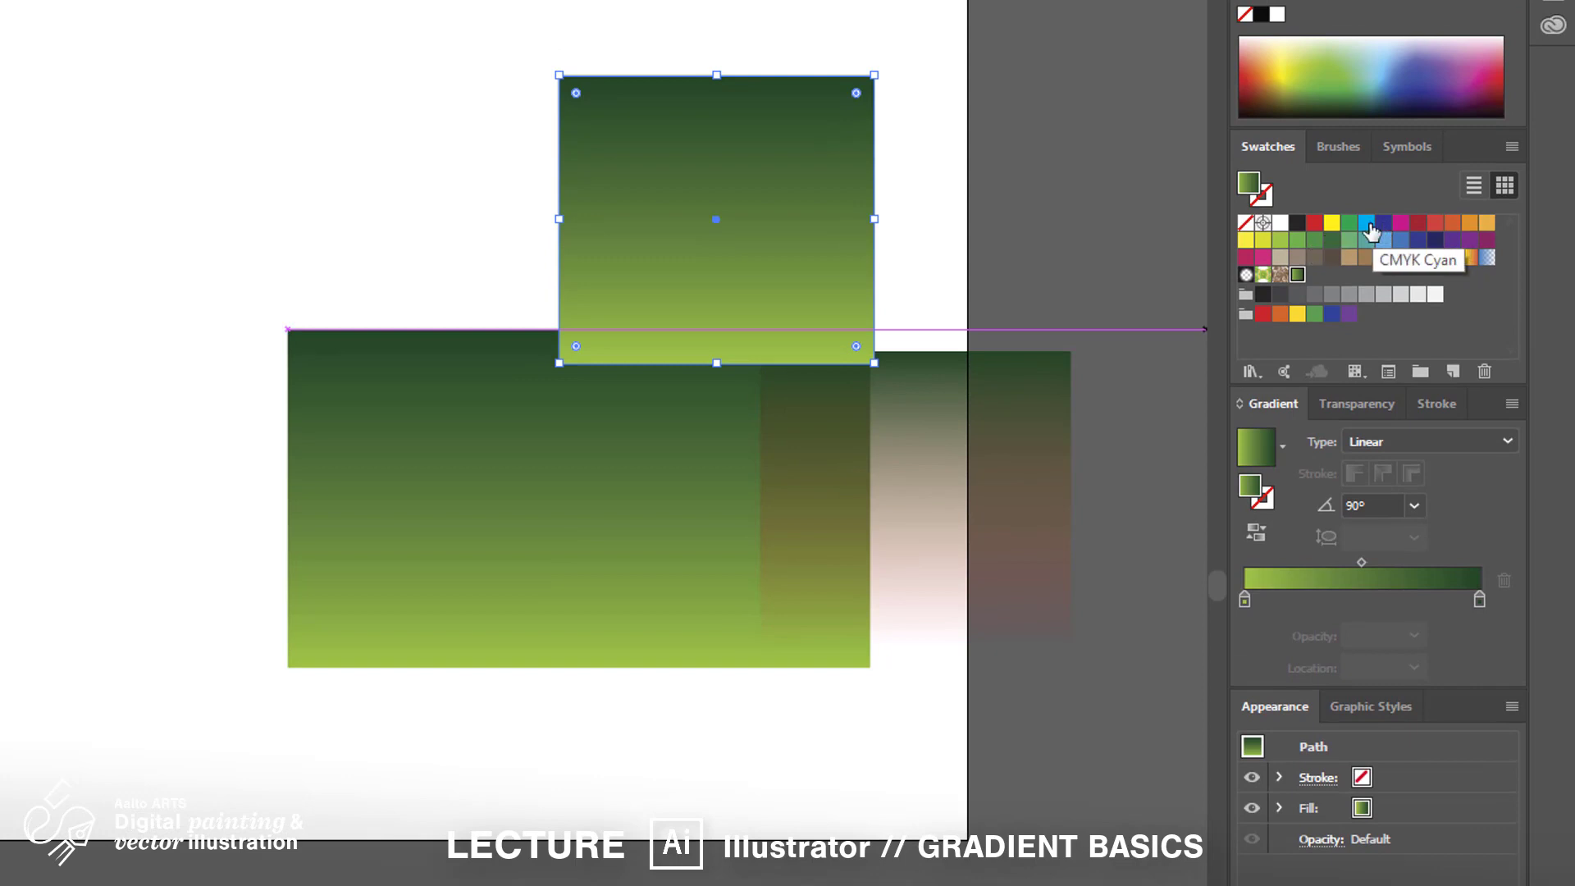
drag(1371, 233, 1244, 601)
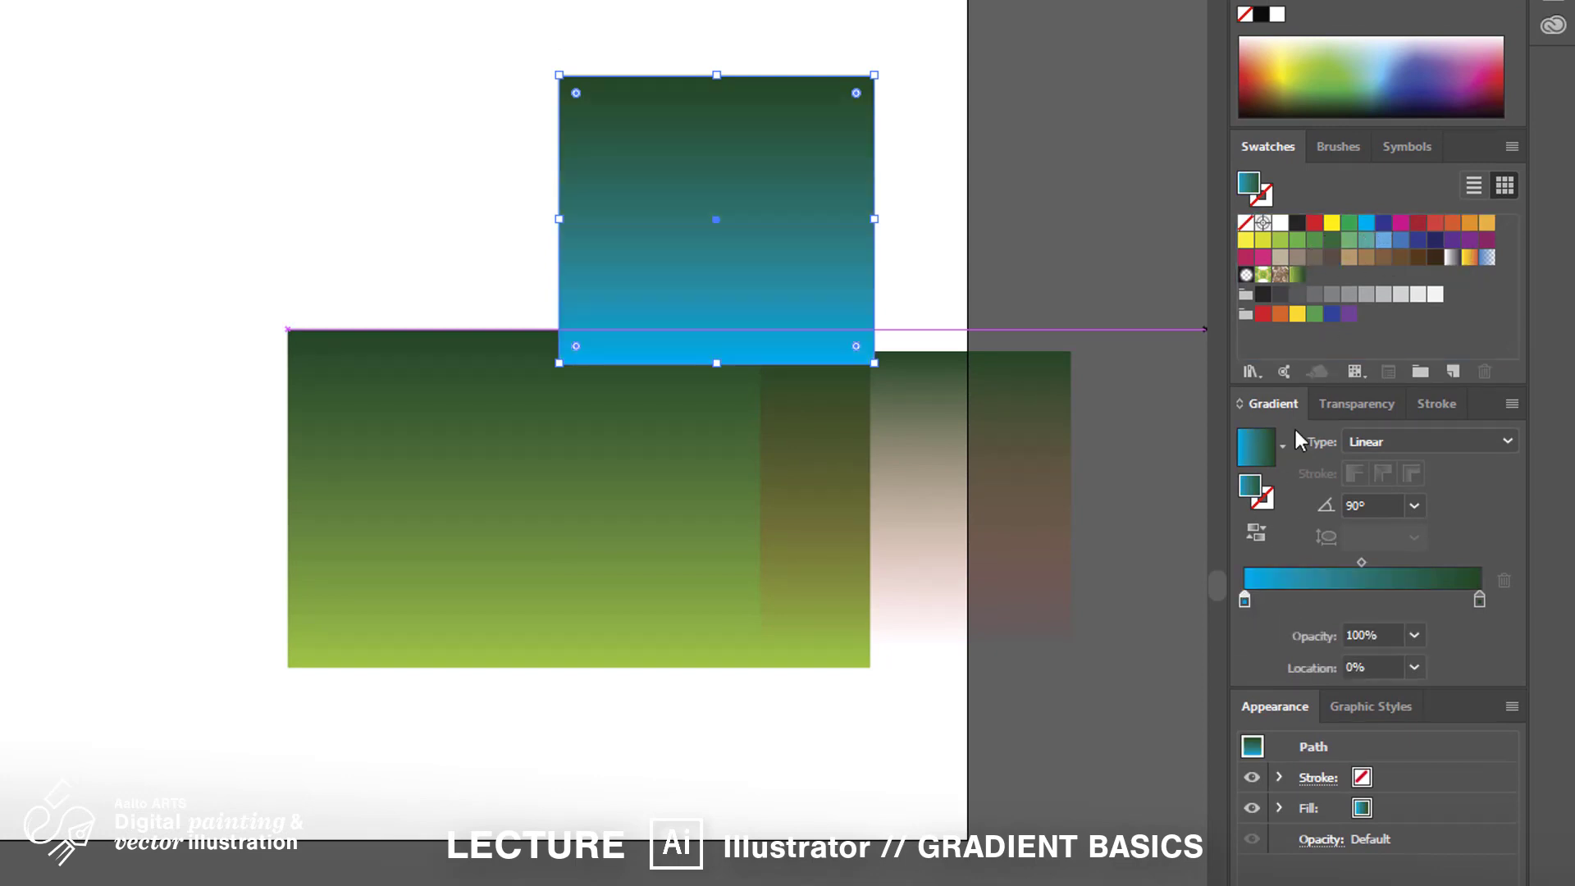
drag(1416, 524, 1480, 597)
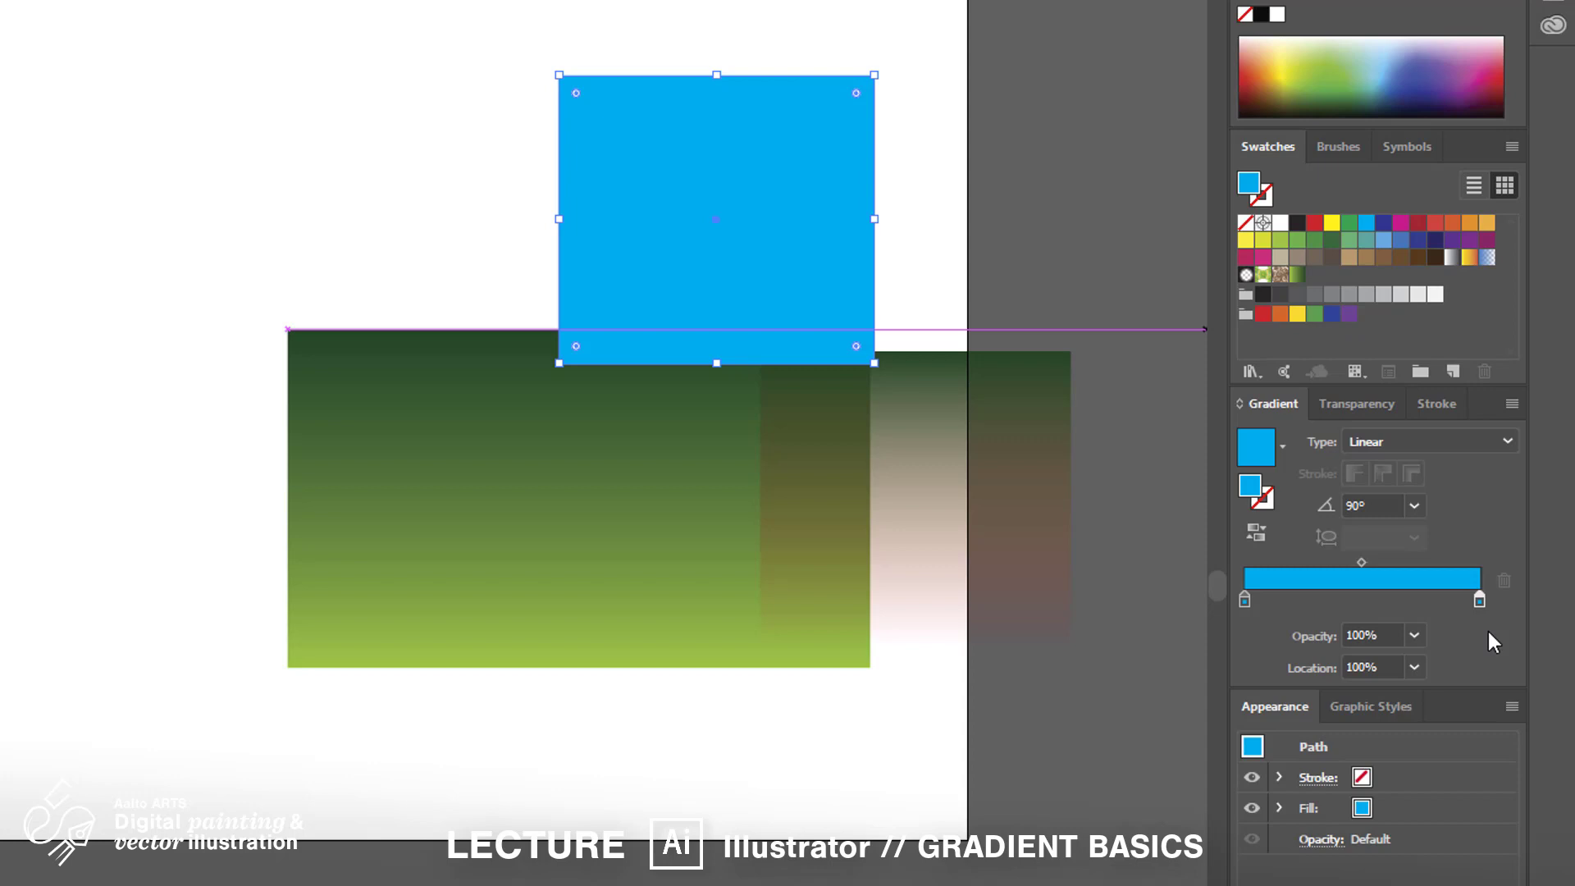
click(1415, 635)
click(1438, 656)
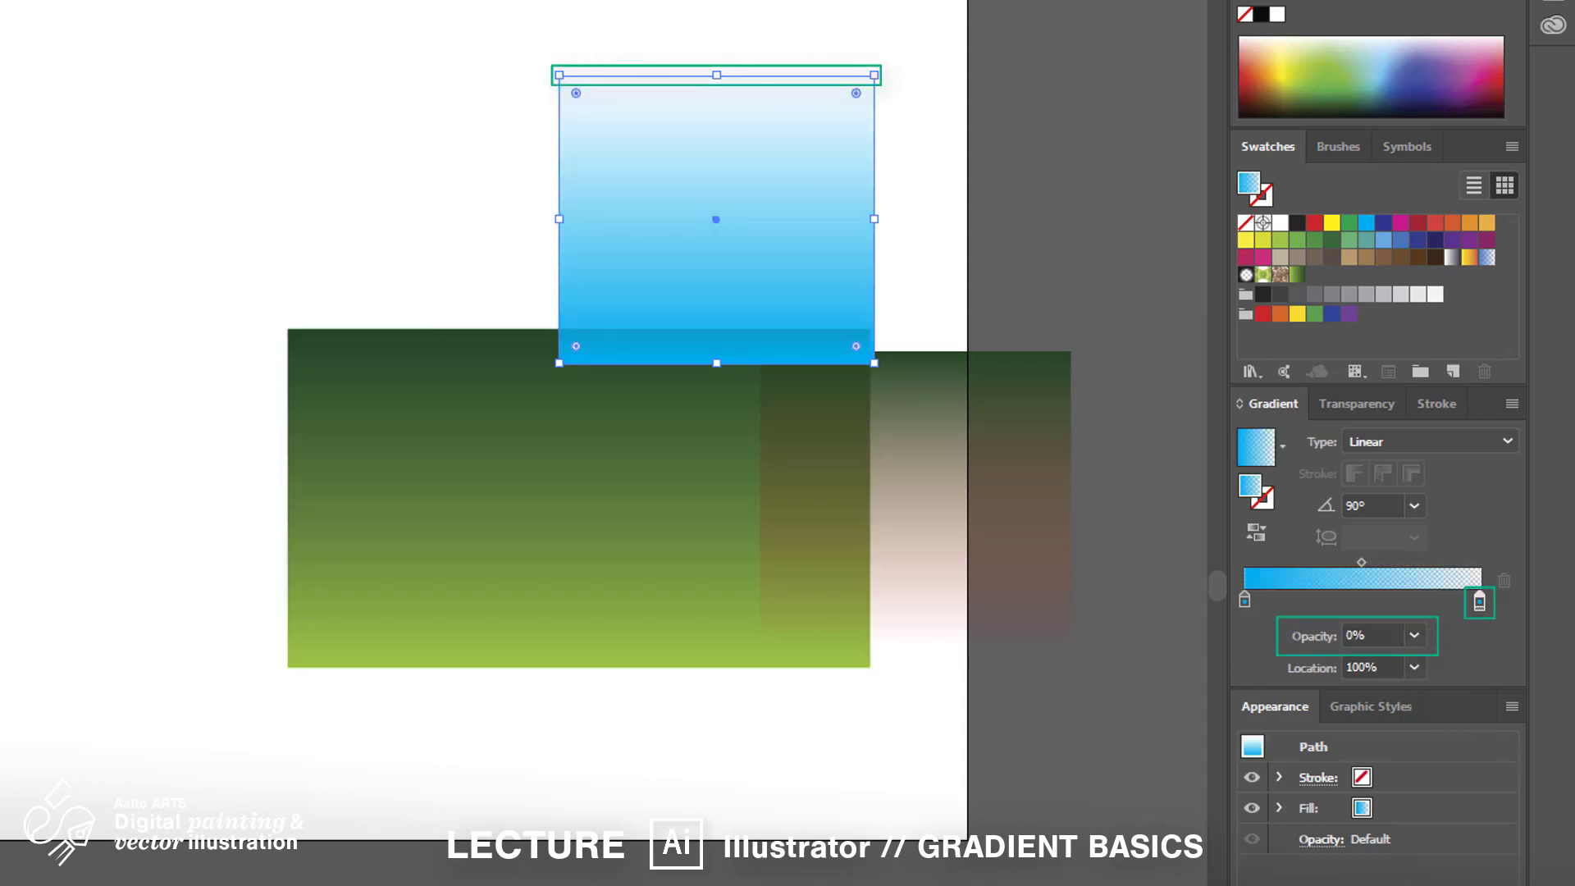
Place the cyan rectangle over the left part of the green rectangle
drag(811, 302, 947, 579)
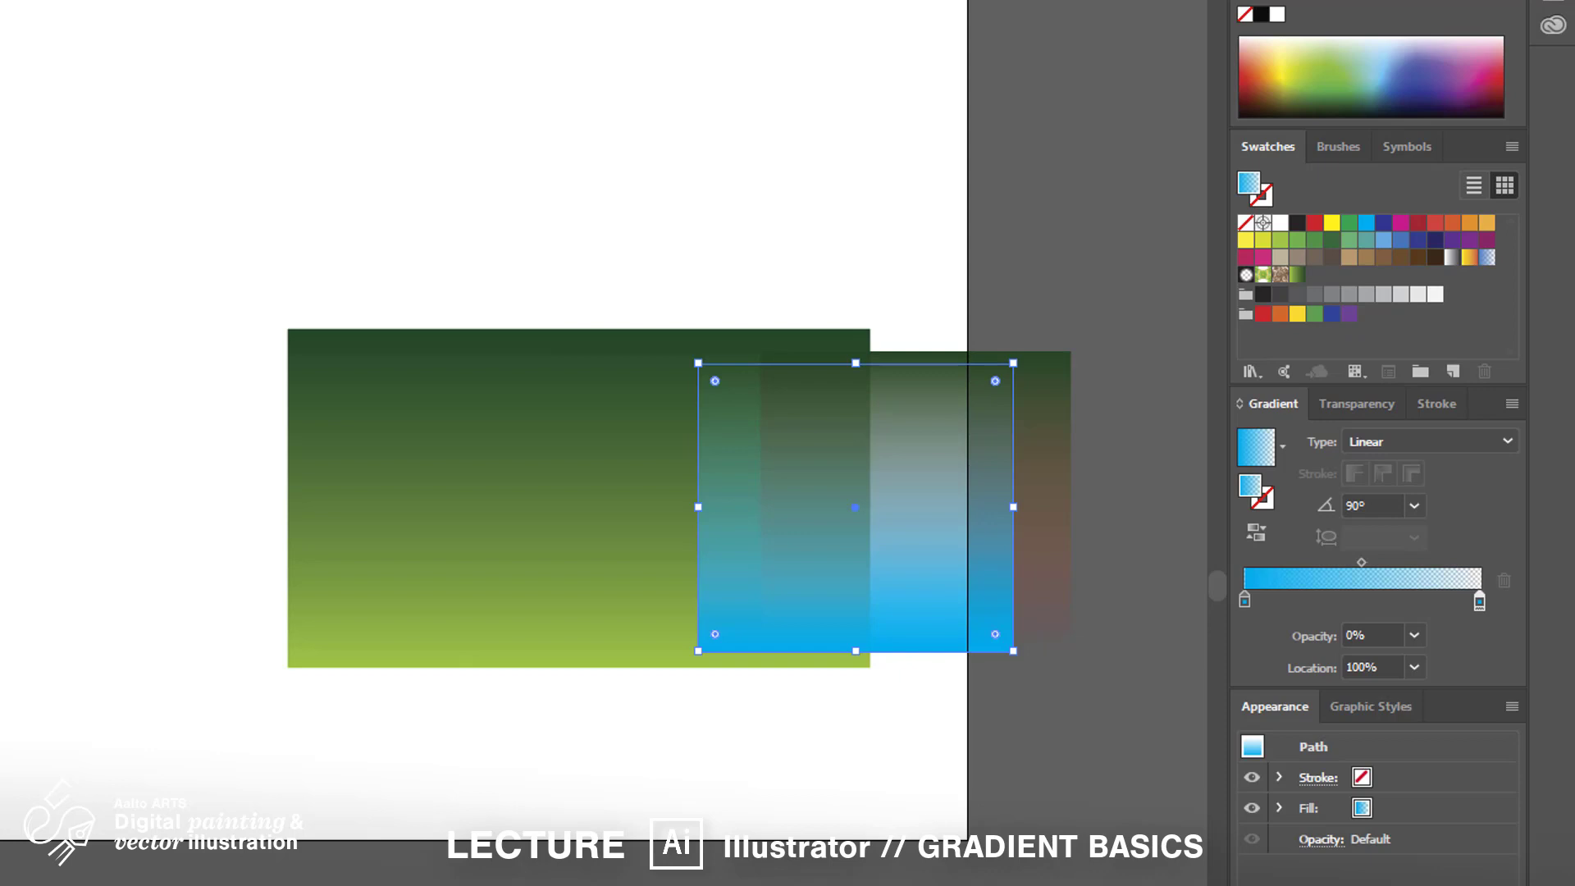
drag(948, 607, 571, 597)
click(994, 770)
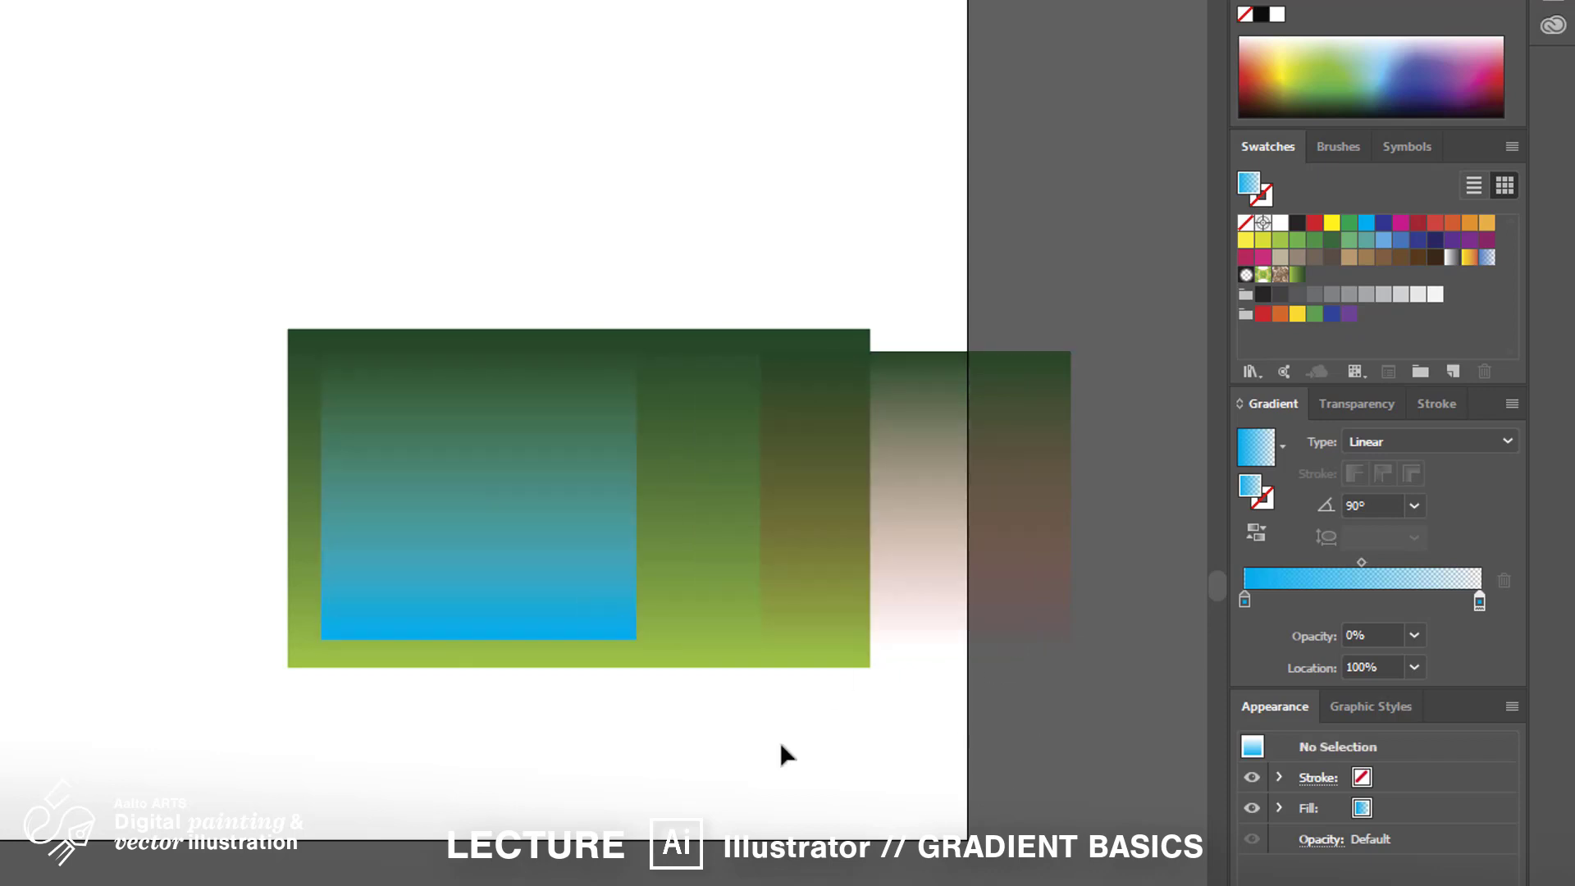
Set the brown overlay's gradient angle to 0° so it runs horizontally
drag(835, 535, 596, 528)
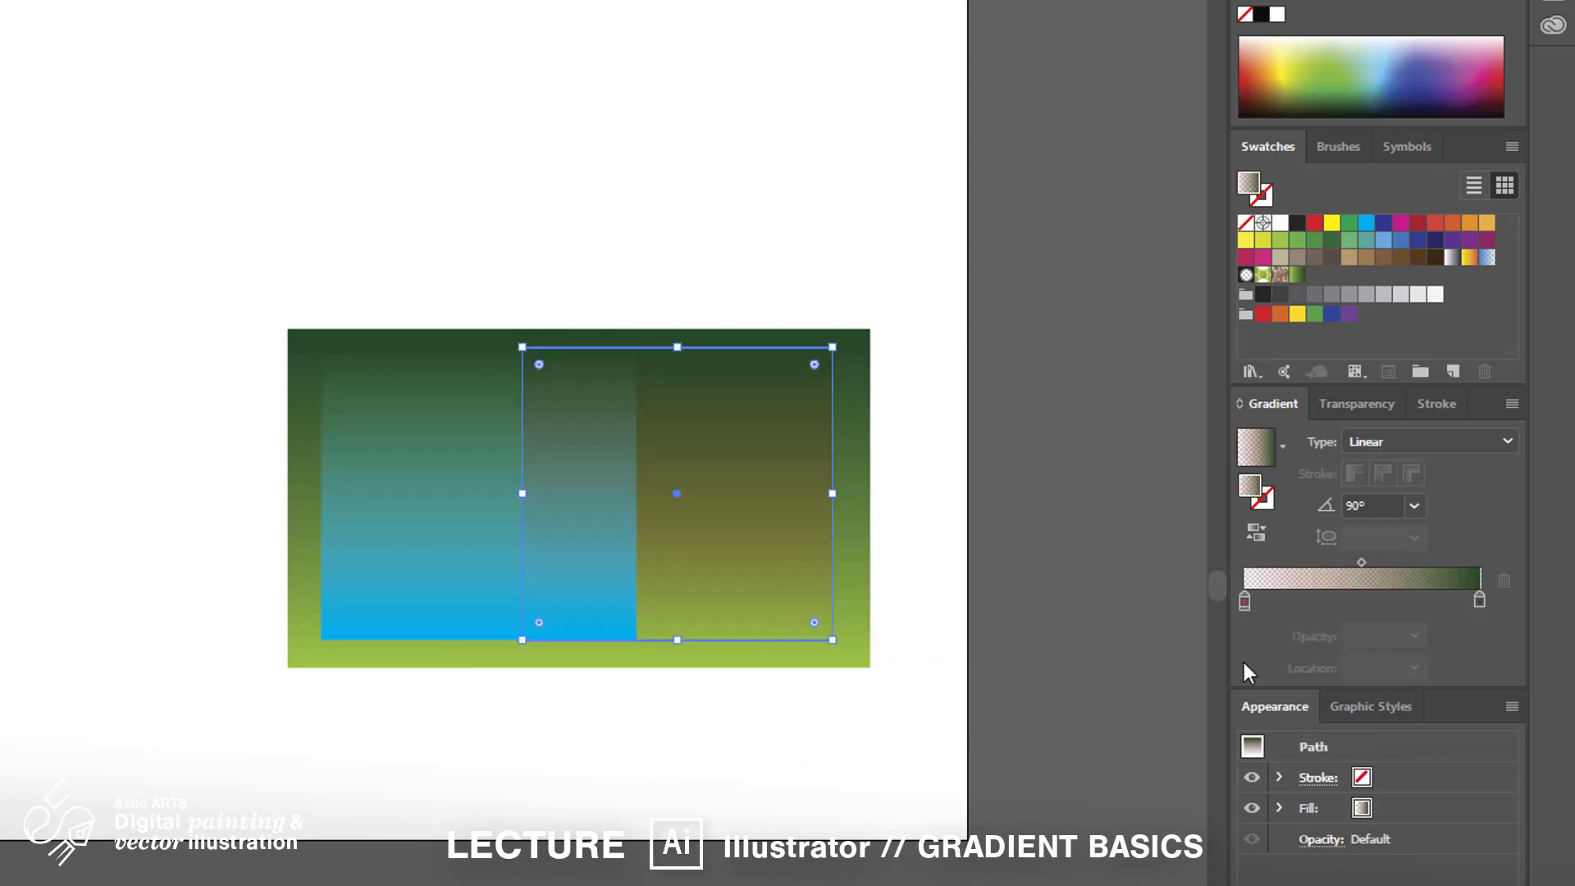
click(1414, 506)
click(1441, 755)
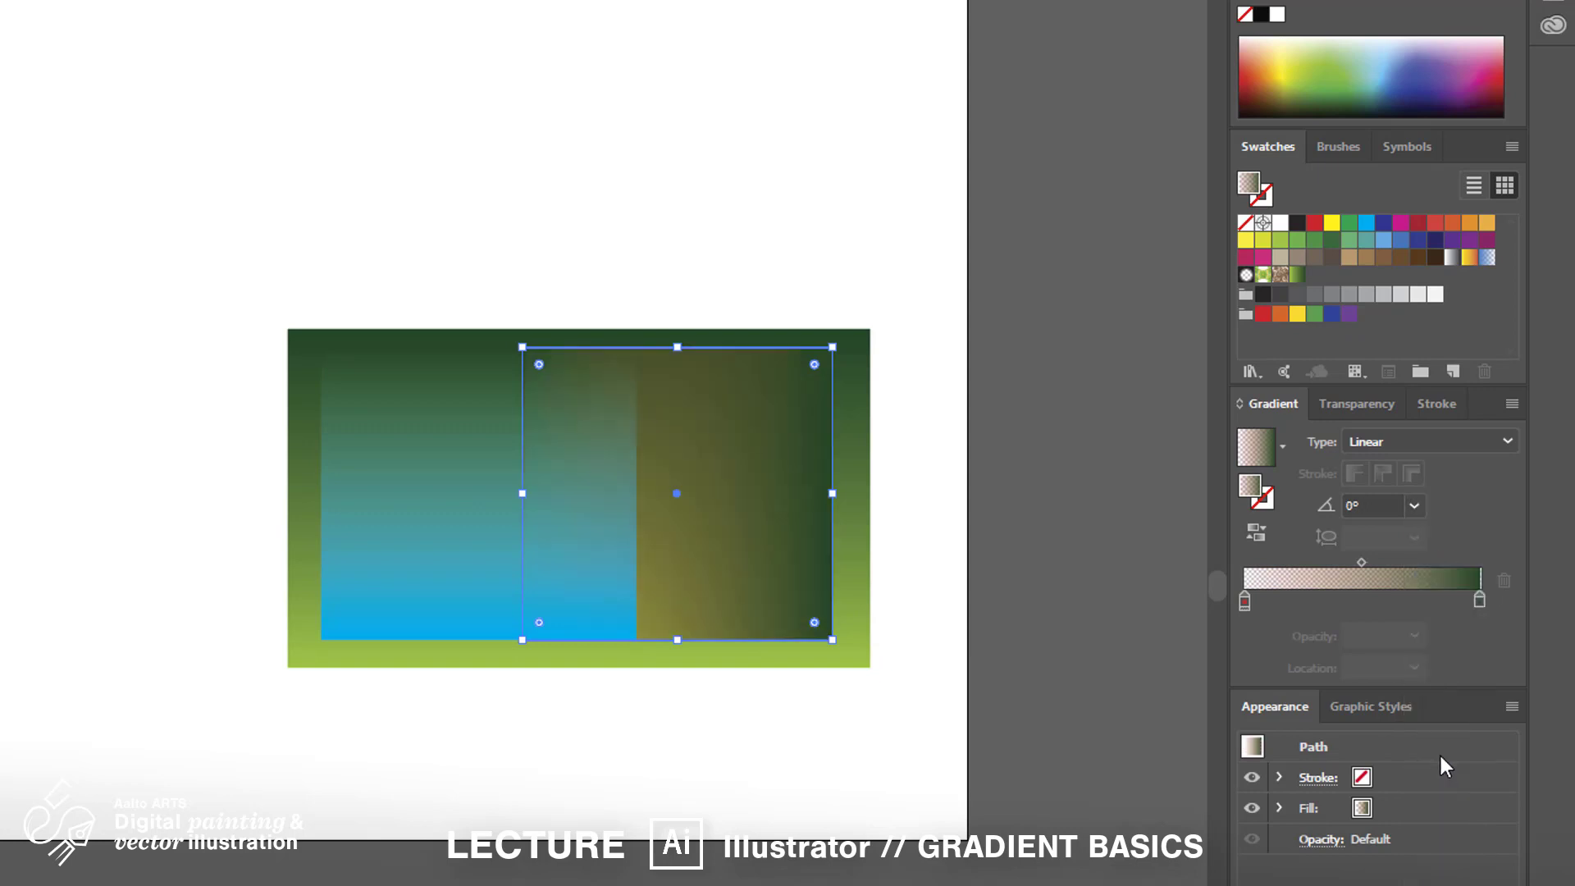
drag(787, 533, 909, 533)
click(890, 664)
Rotate the cyan rectangle 90° and adjust its position and bottom edge
click(603, 484)
drag(648, 349, 654, 751)
drag(489, 601, 464, 604)
drag(453, 658, 454, 631)
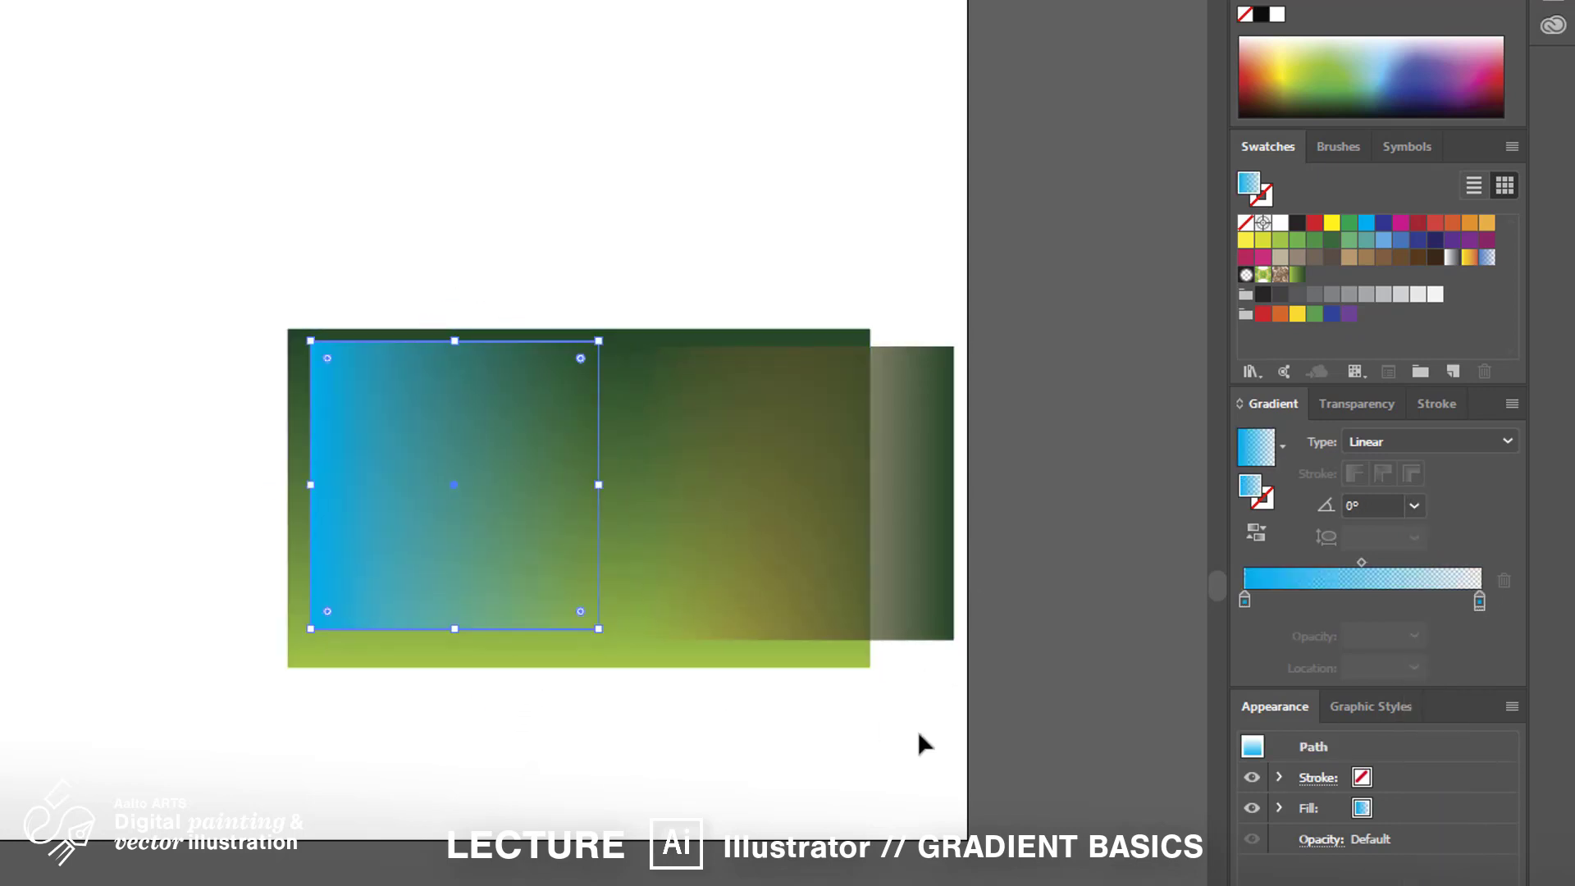
click(926, 733)
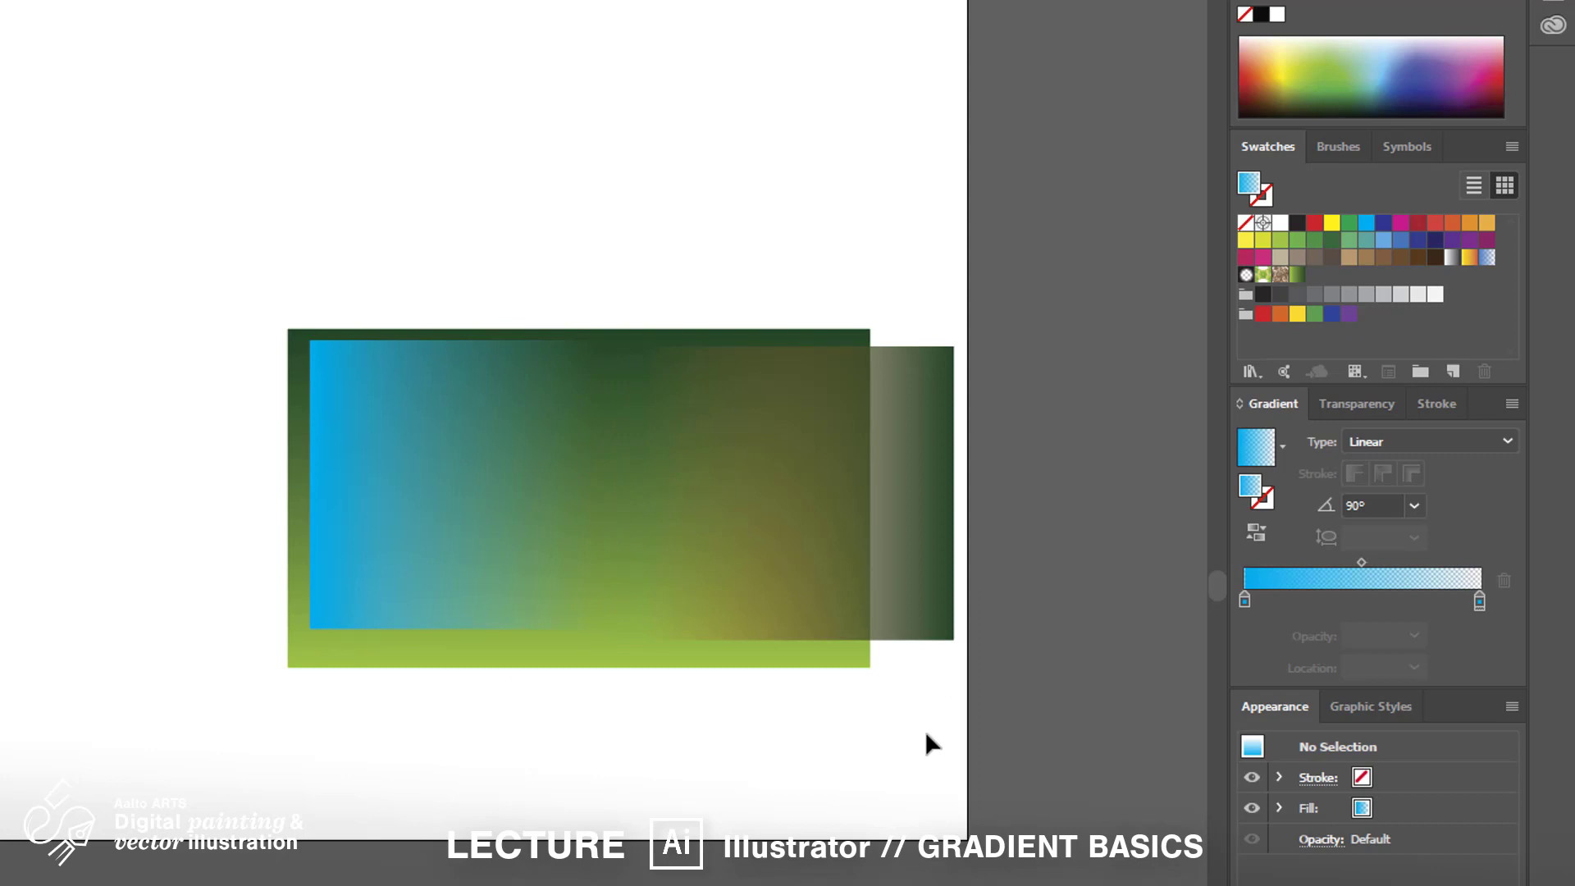
Resize the green rectangle so its corners match the cyan rectangle
drag(914, 627, 812, 621)
click(294, 334)
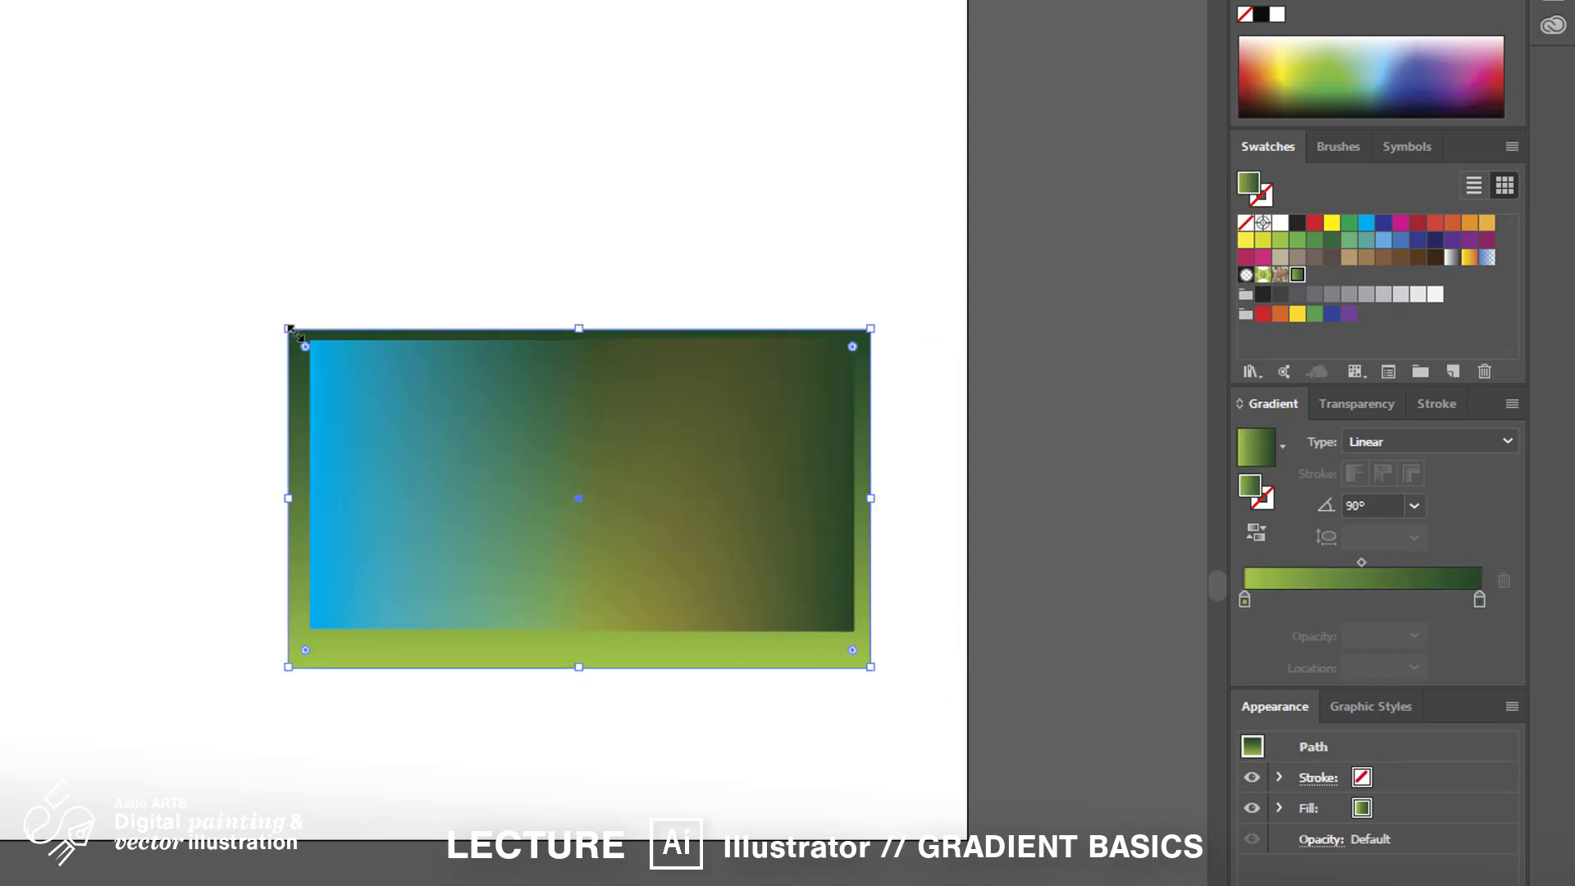
drag(291, 331, 309, 339)
drag(870, 667, 854, 631)
key(ctrl+shift+a)
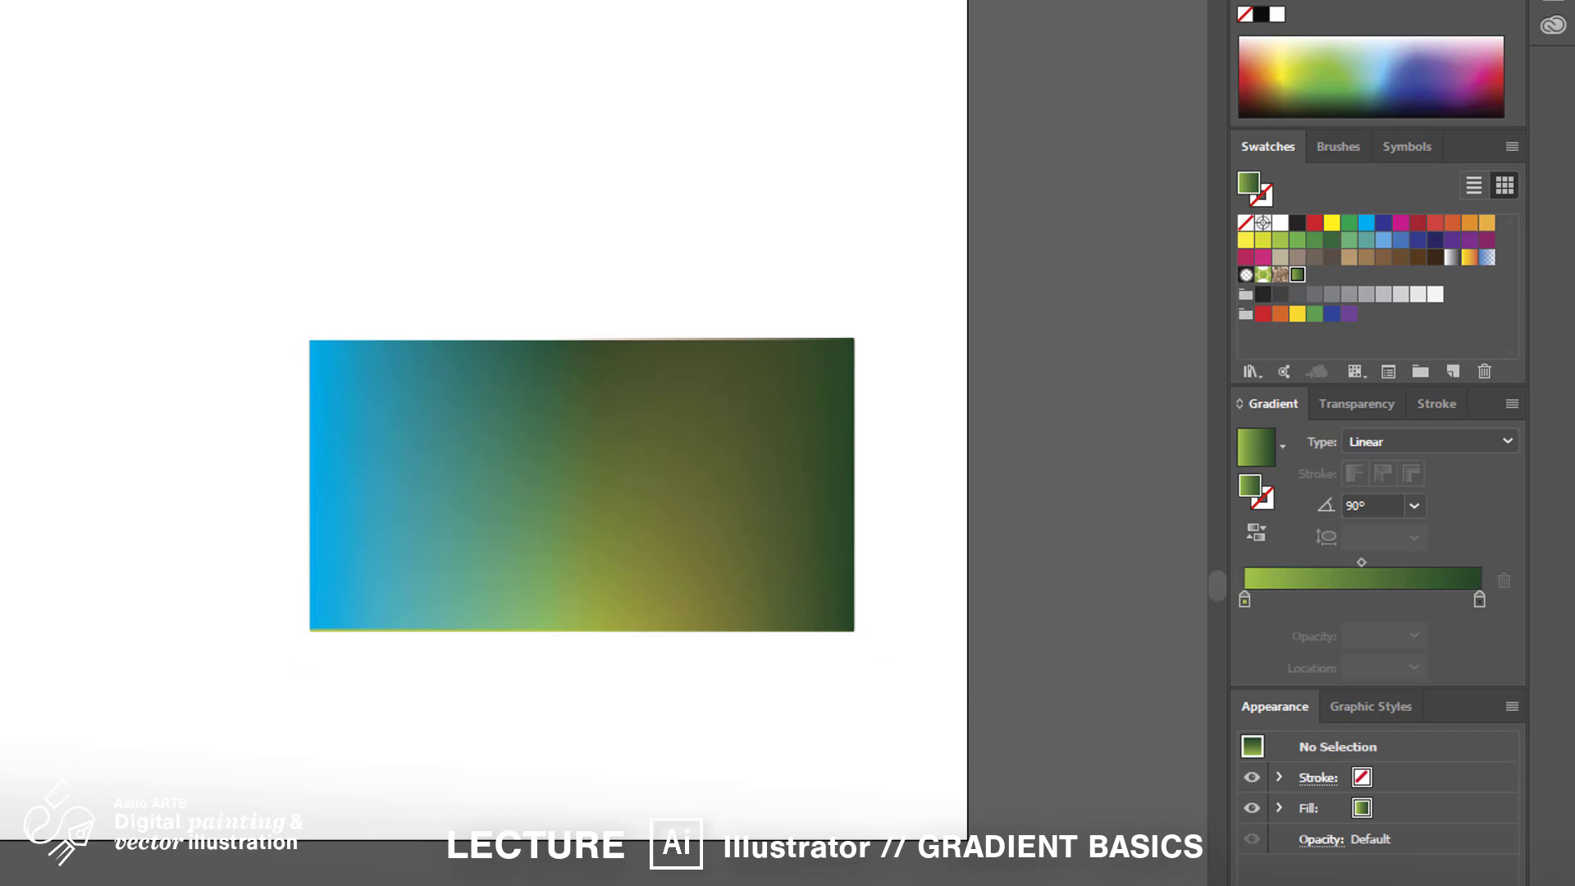
Move the cyan and brown overlays above the green rectangle, side by side
drag(801, 568, 957, 388)
drag(533, 537, 534, 235)
drag(867, 365, 788, 243)
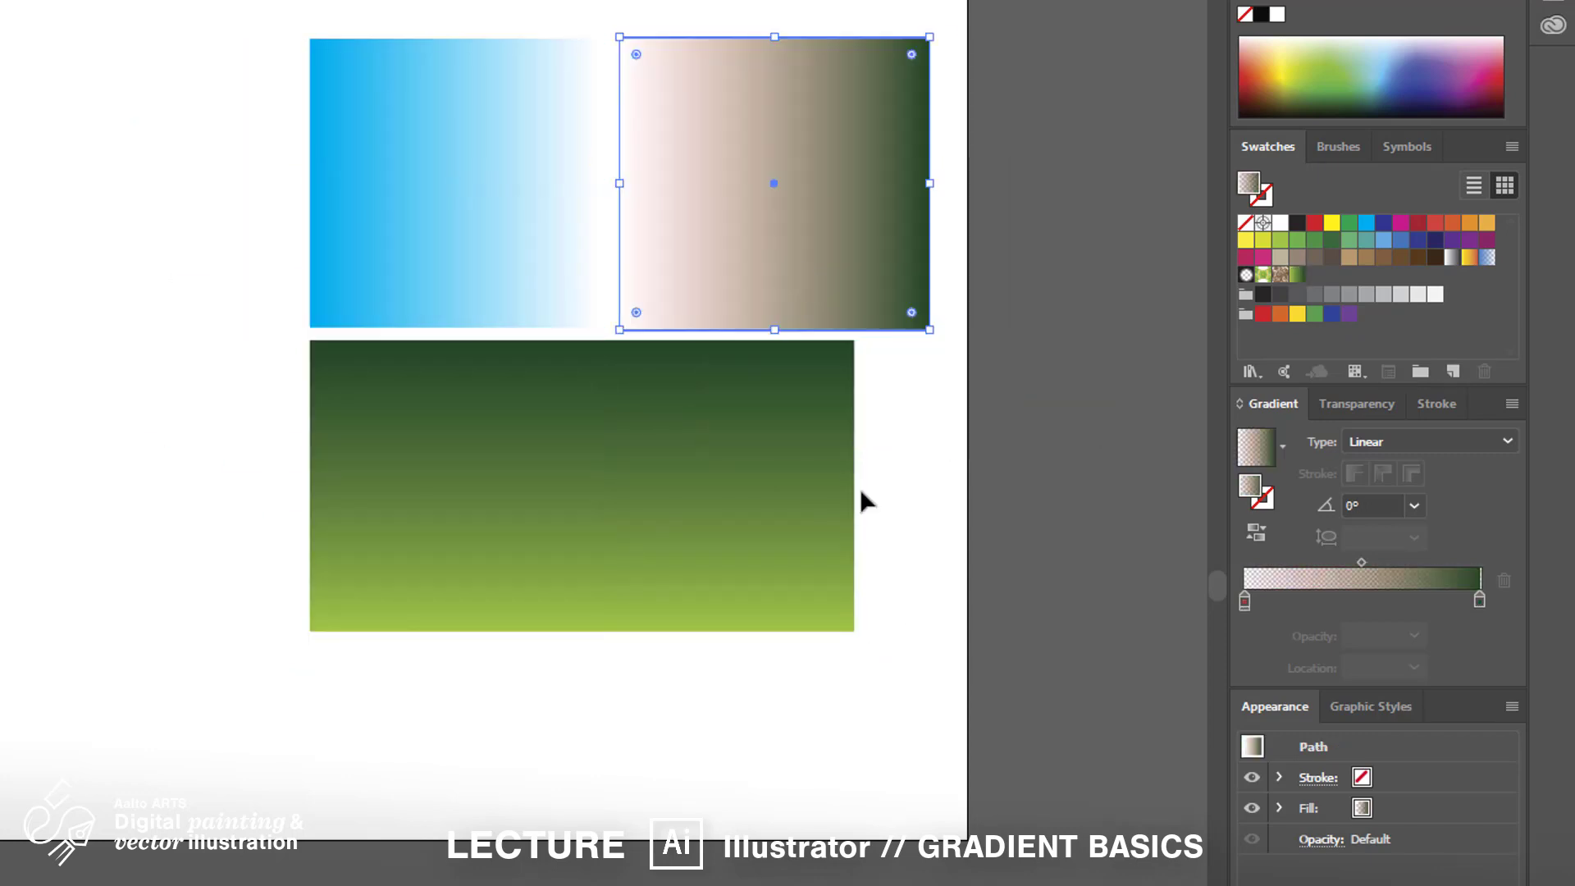
Draw a new rectangle inside the green one and give it a White gradient
key(ctrl+shift+a)
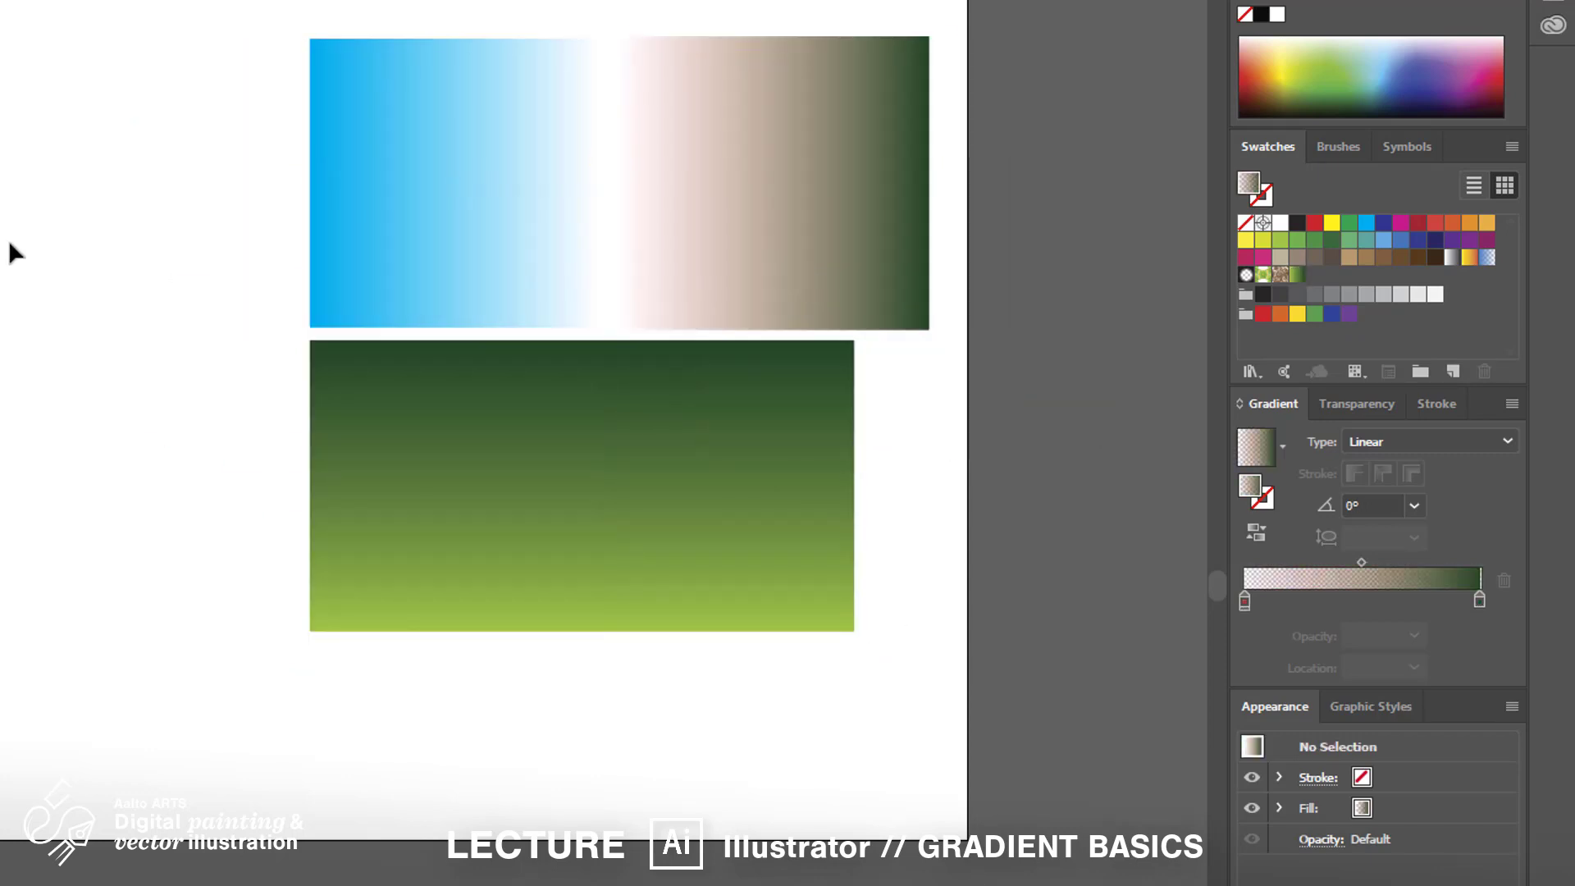
click(450, 476)
drag(389, 393, 782, 566)
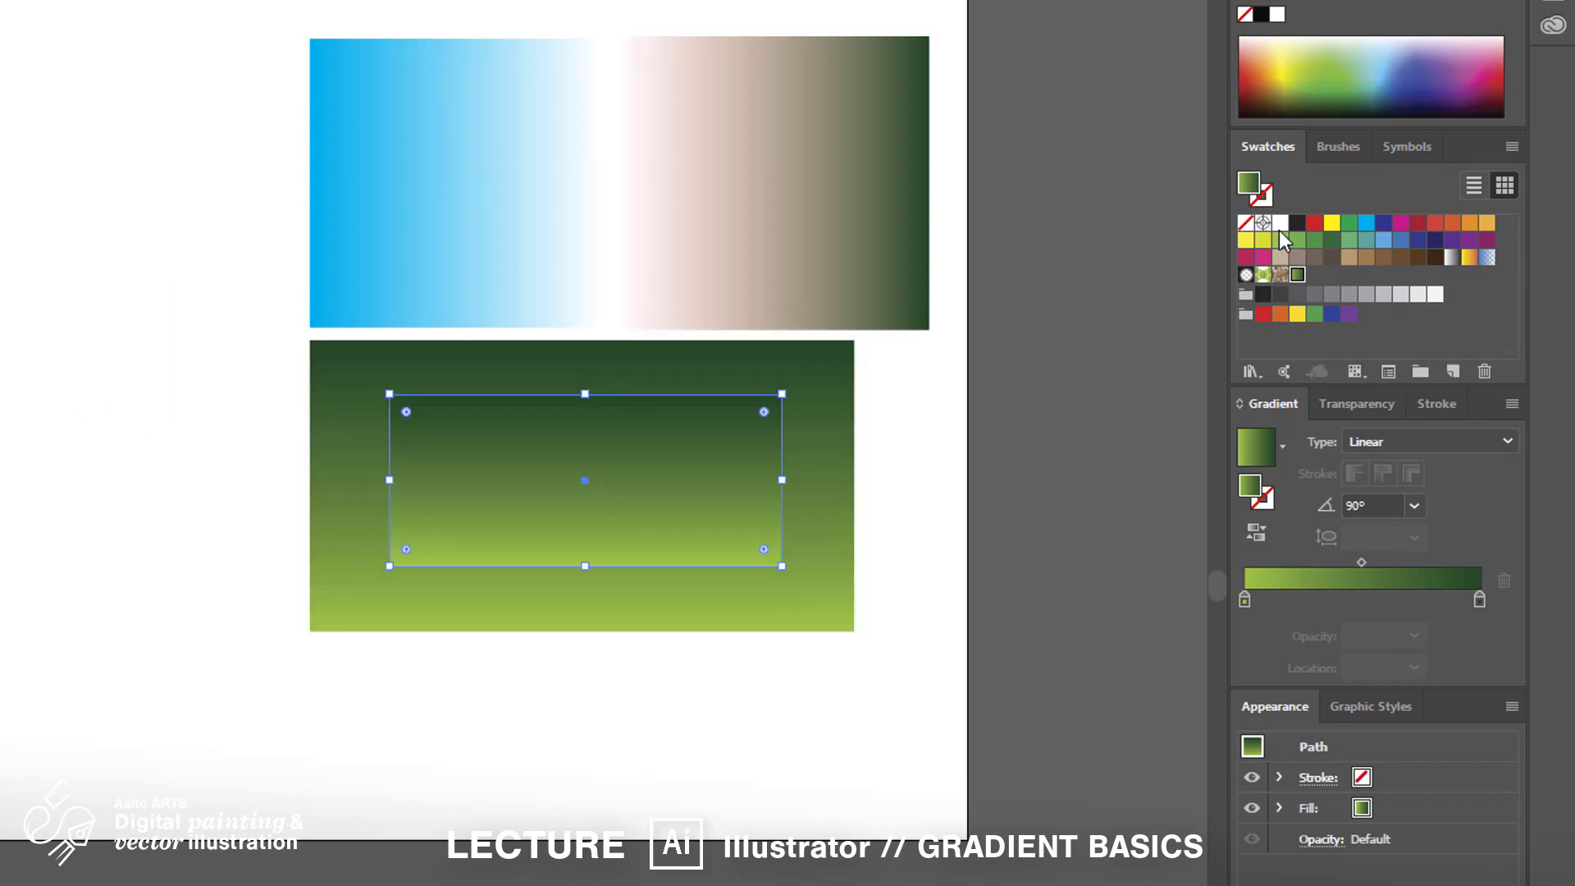
drag(1279, 223, 1479, 601)
Set the white gradient's start stop to 0% opacity and its end stop to 40%
click(1243, 602)
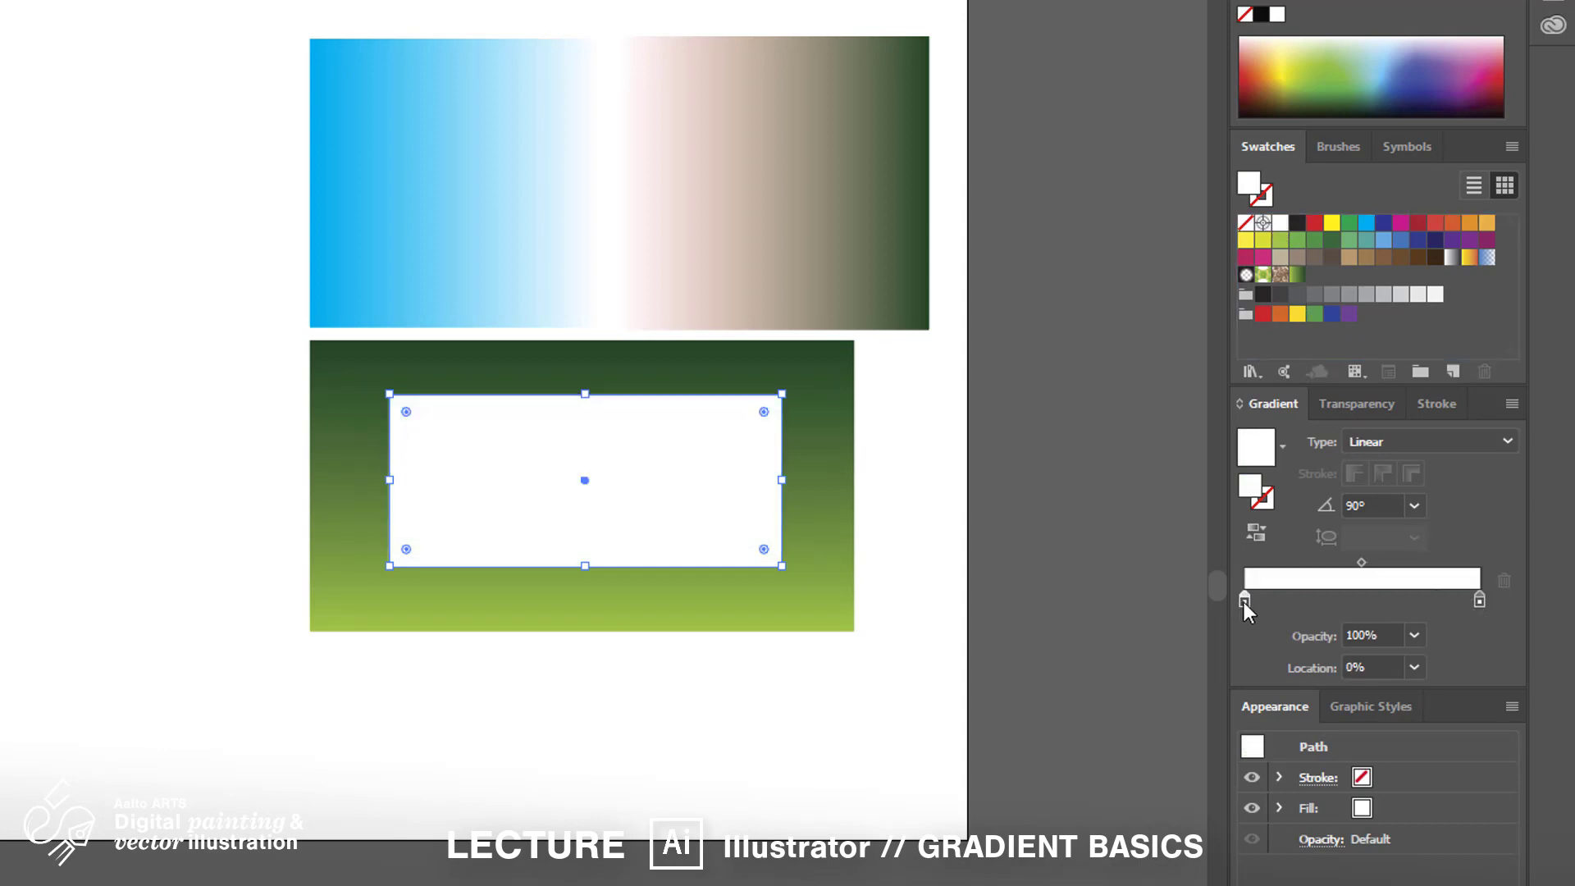
click(1415, 635)
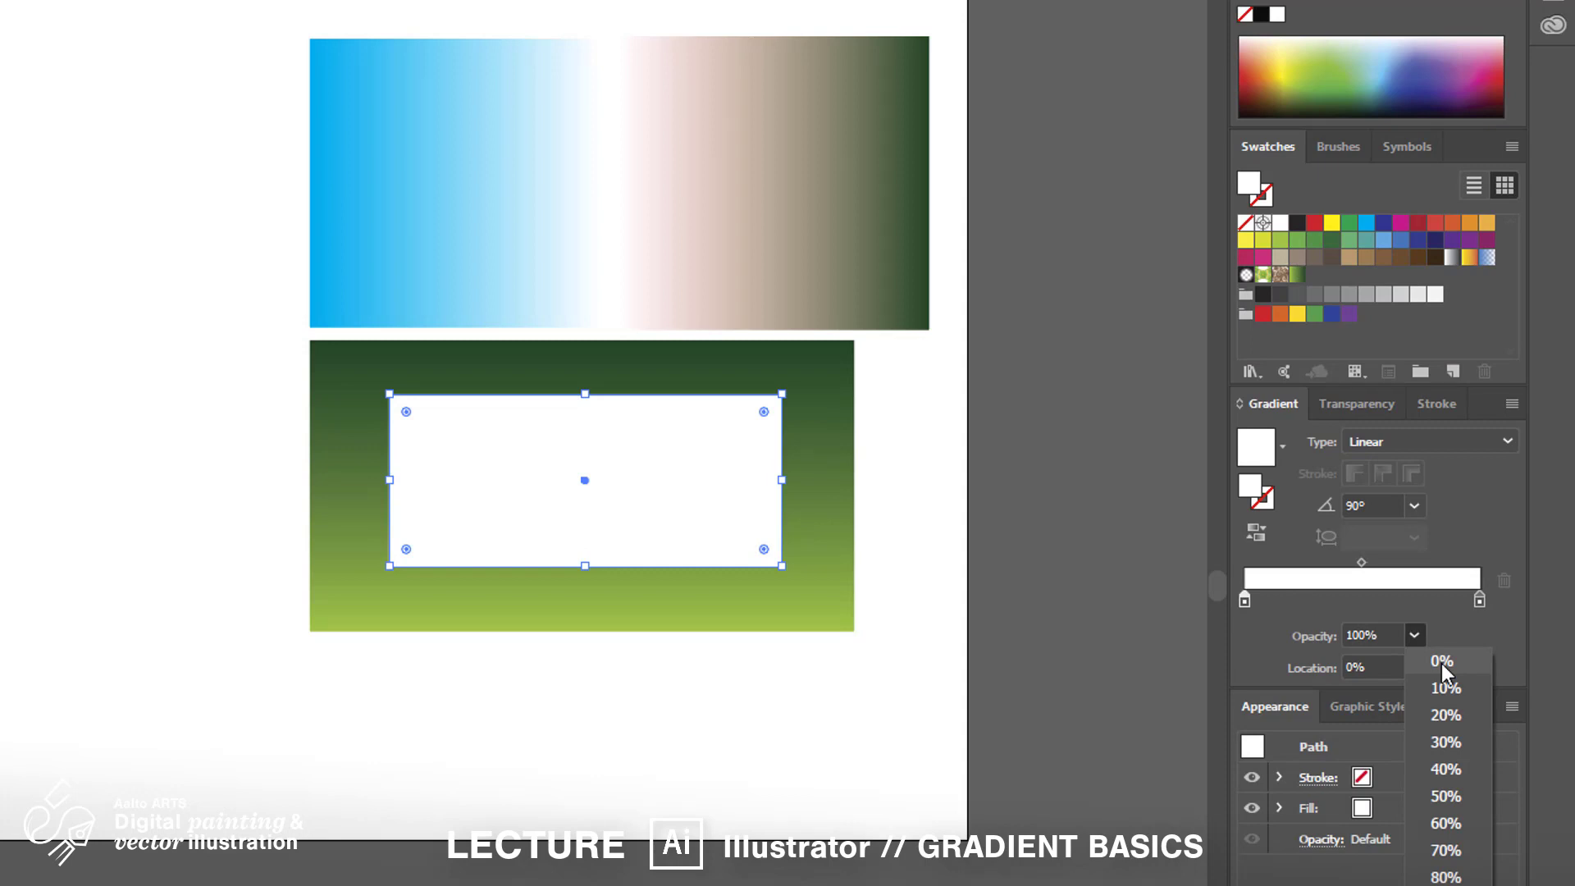
click(1441, 661)
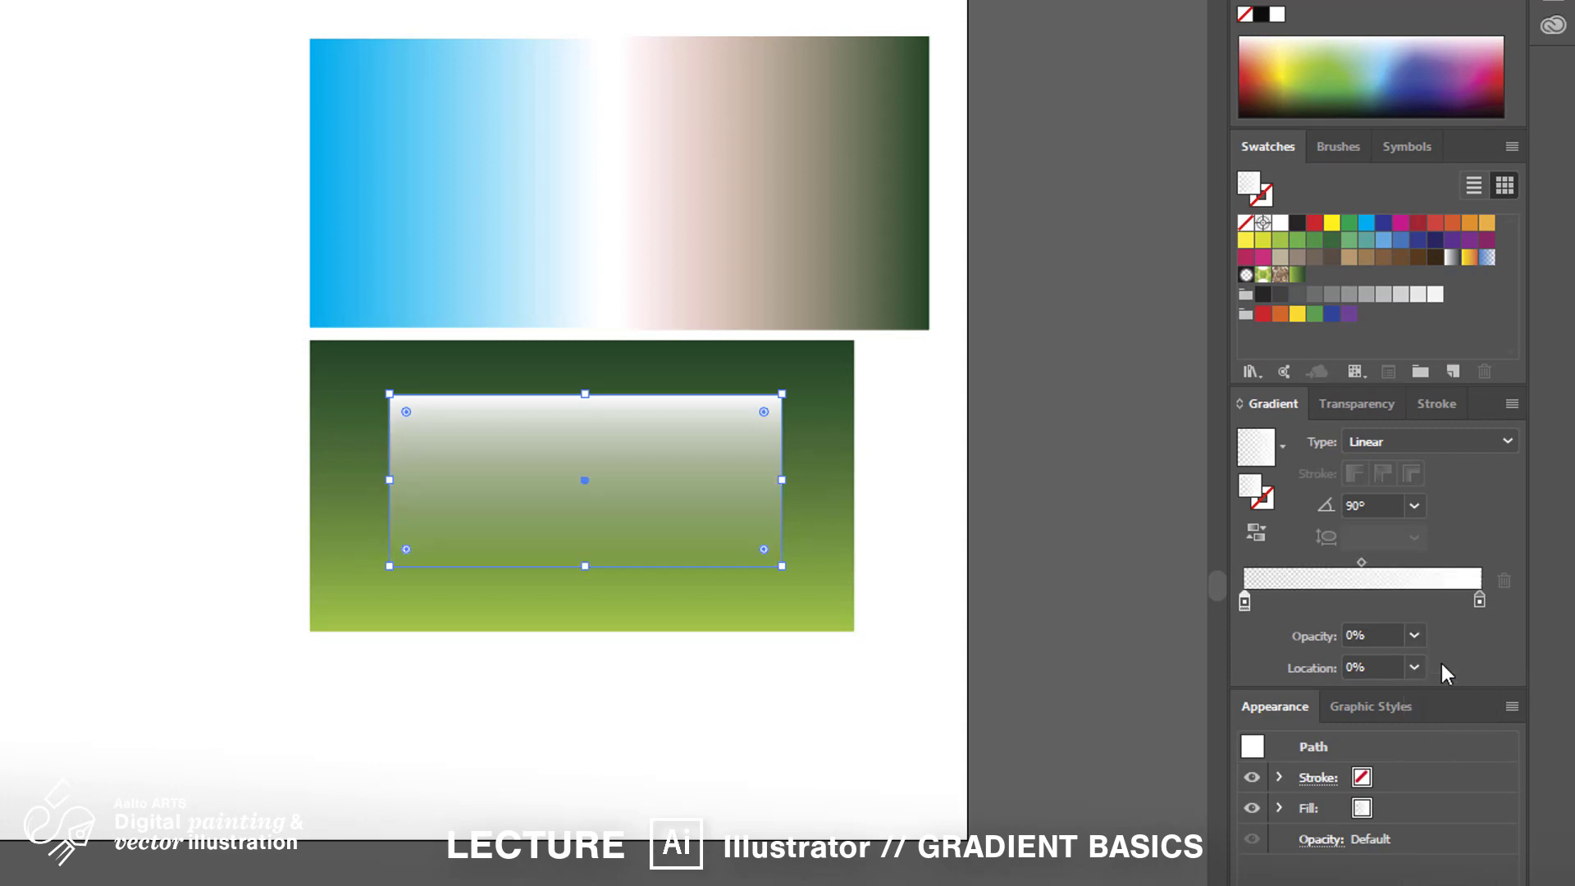
click(110, 715)
click(677, 528)
click(1480, 601)
click(1414, 635)
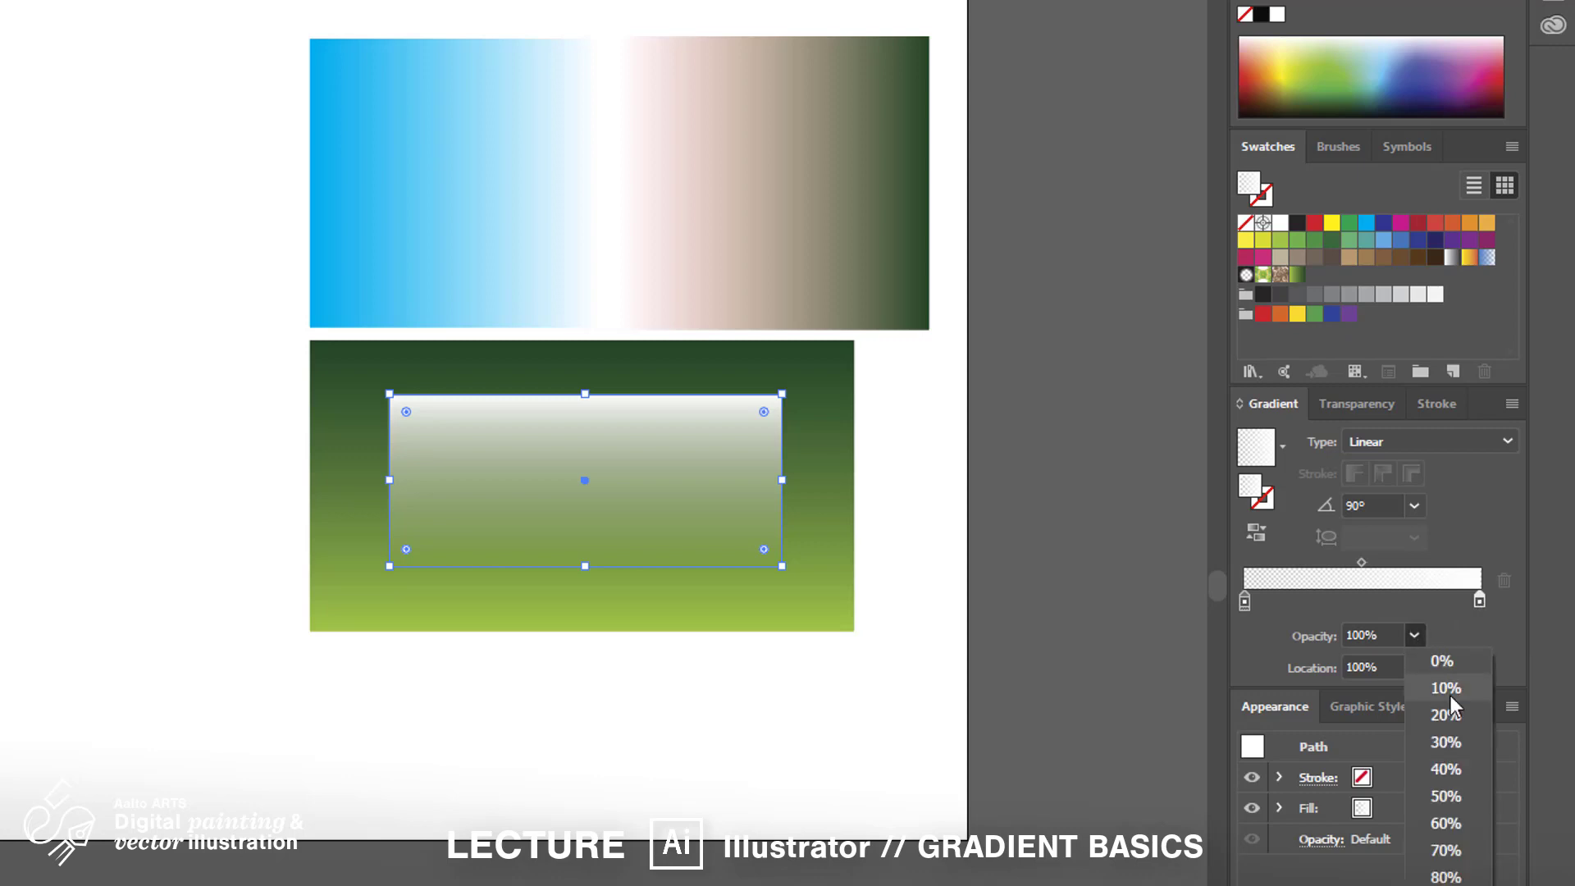
click(1456, 765)
click(922, 688)
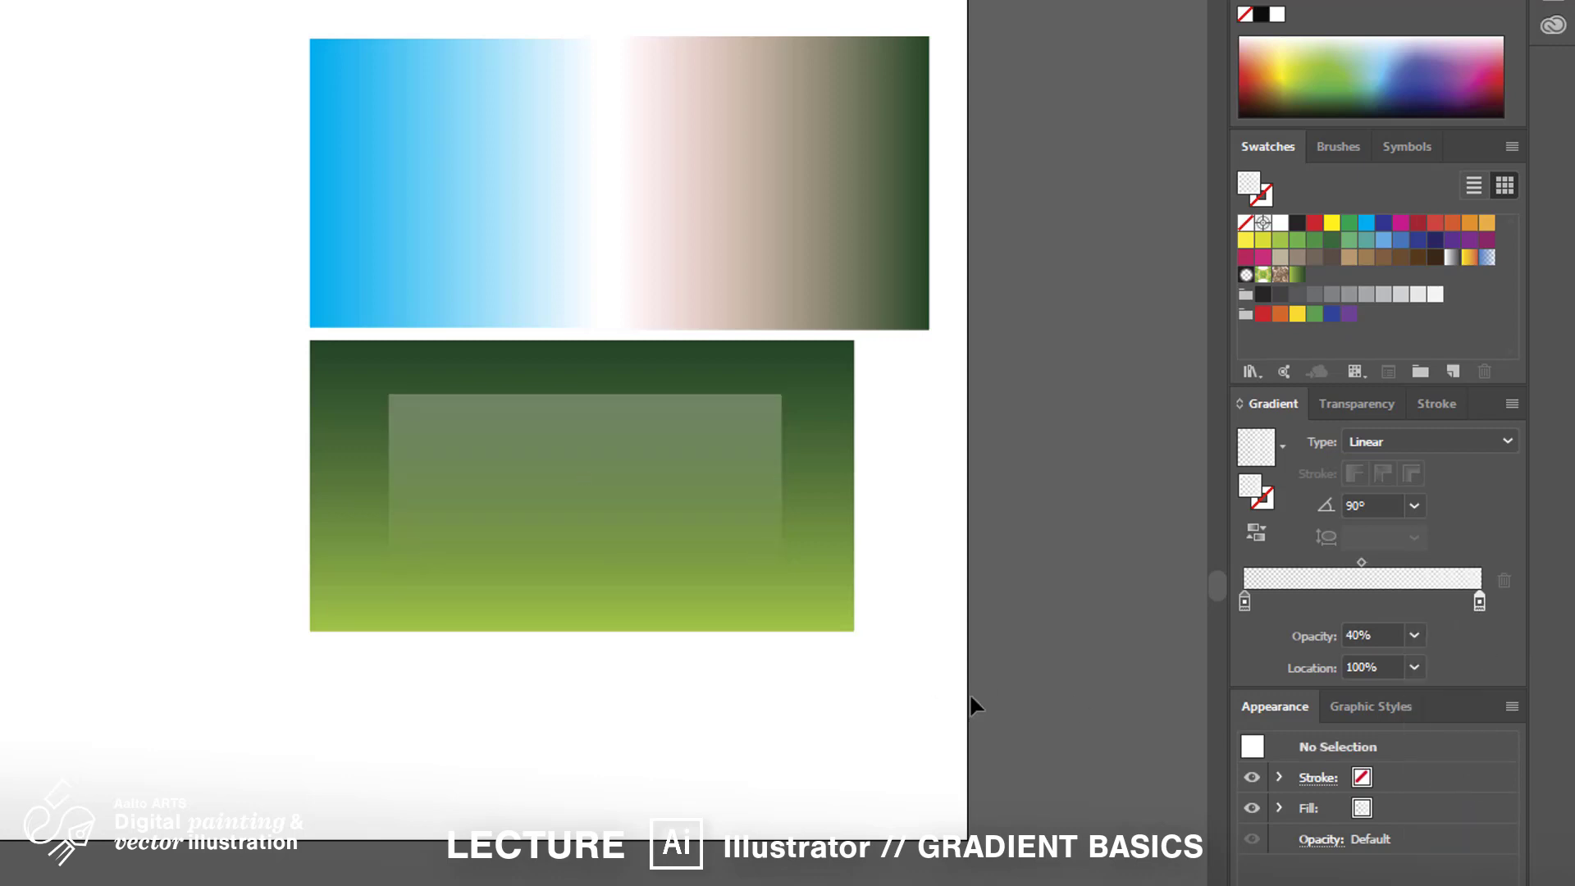